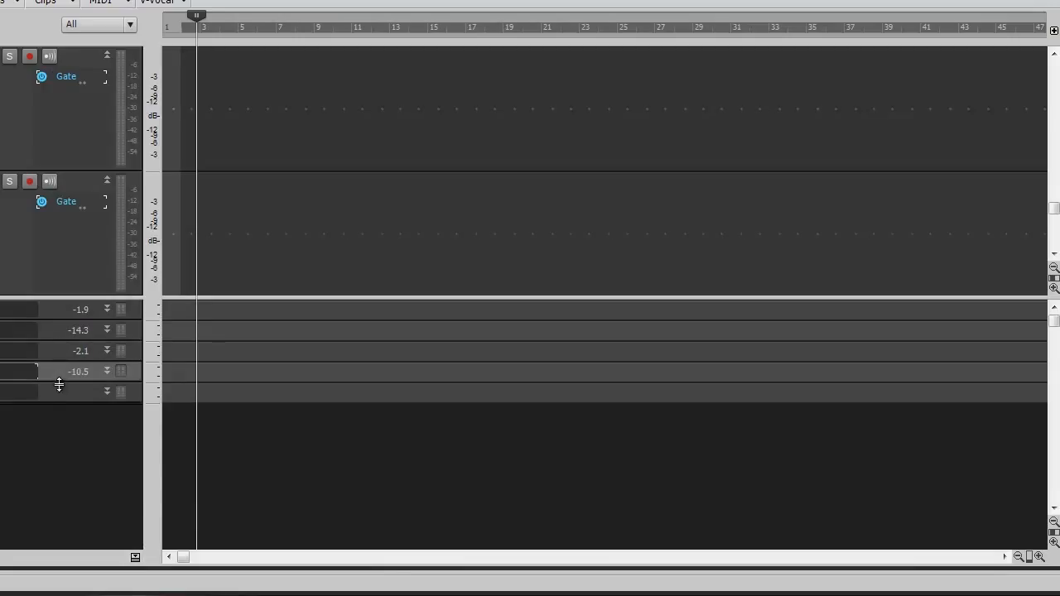
# Step: Enlarge the Vocals bus strip and insert the LP64_EQ plug-in from the browser into its FX bin
pyautogui.moveTo(59, 383); pyautogui.dragTo(53, 475)
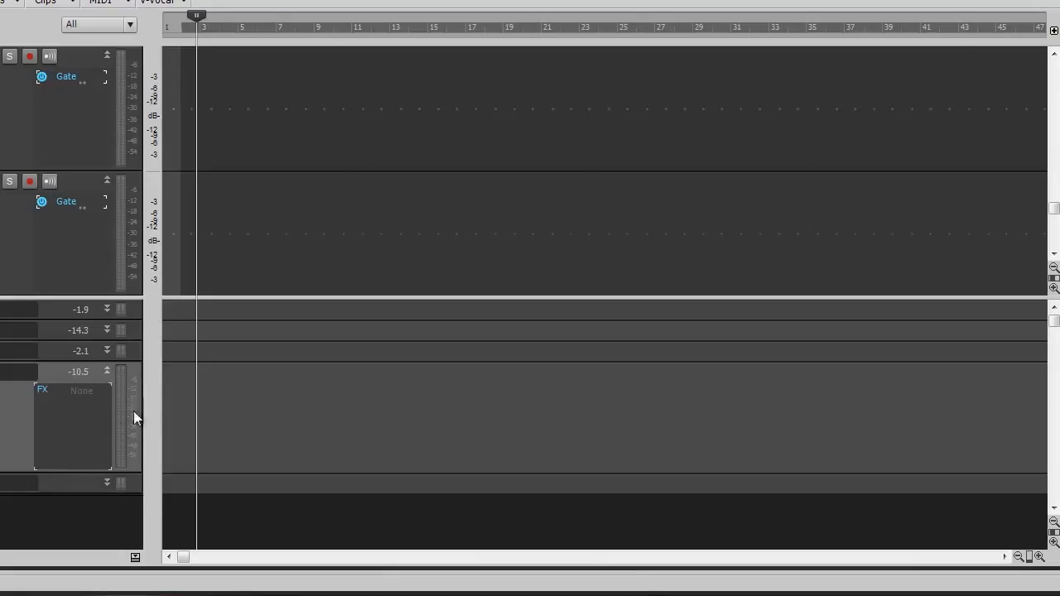
pyautogui.moveTo(78, 471); pyautogui.dragTo(77, 500)
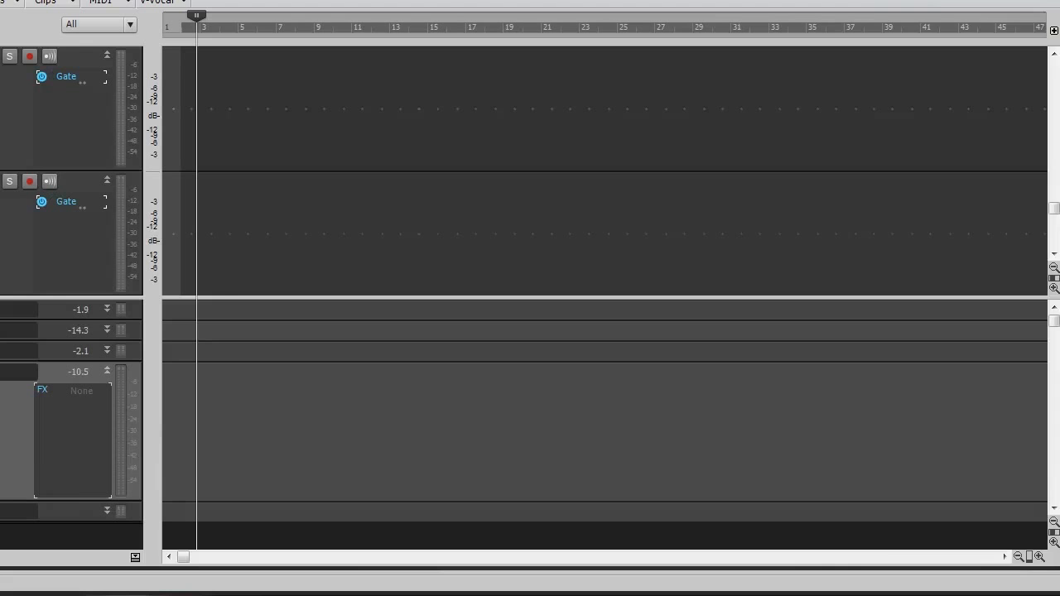
pyautogui.press('b')
pyautogui.click(939, 2)
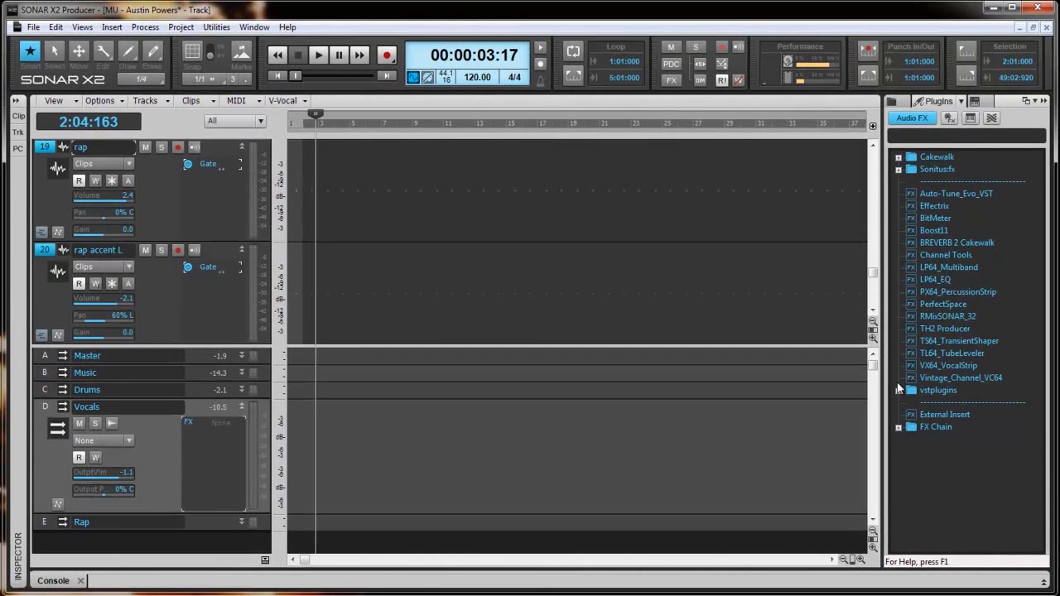
pyautogui.click(916, 280)
pyautogui.moveTo(913, 277); pyautogui.dragTo(219, 443)
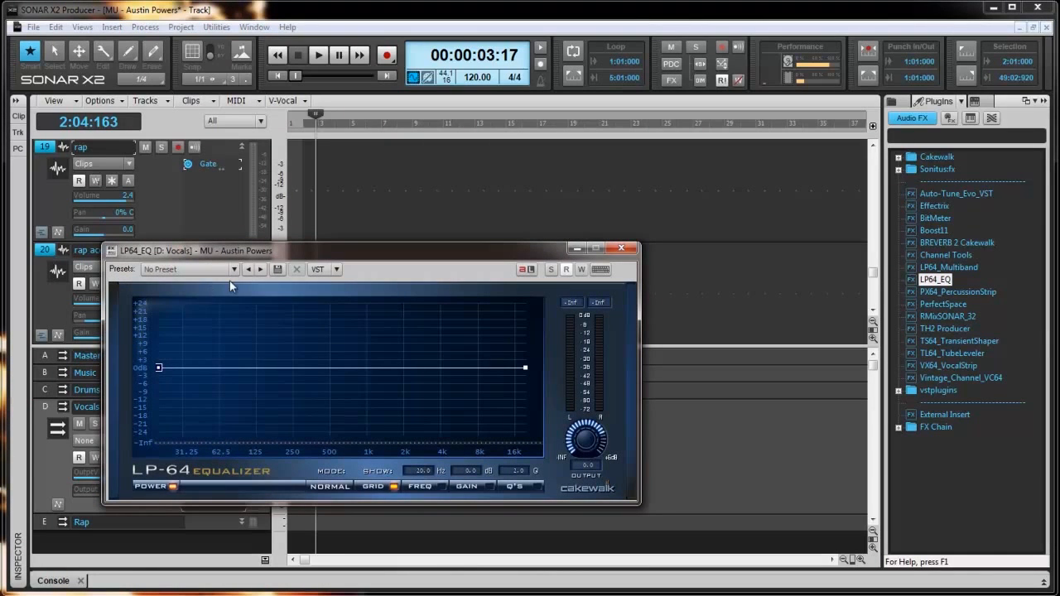
# Step: Load the "Brighter Vocal" preset in the Vocals bus equalizer and move the plug-in window up
pyautogui.click(234, 269)
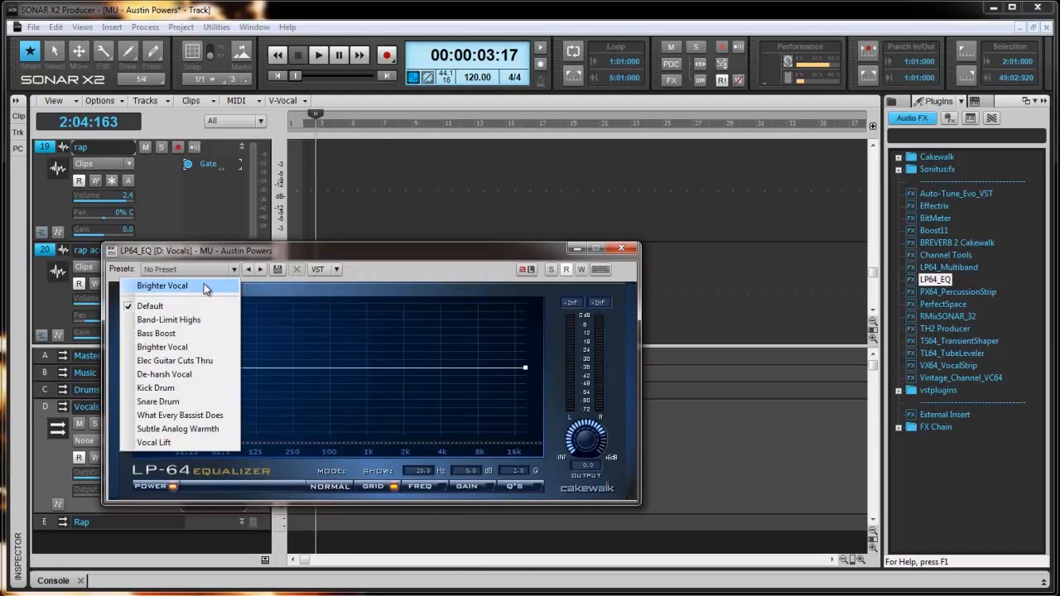
pyautogui.click(204, 285)
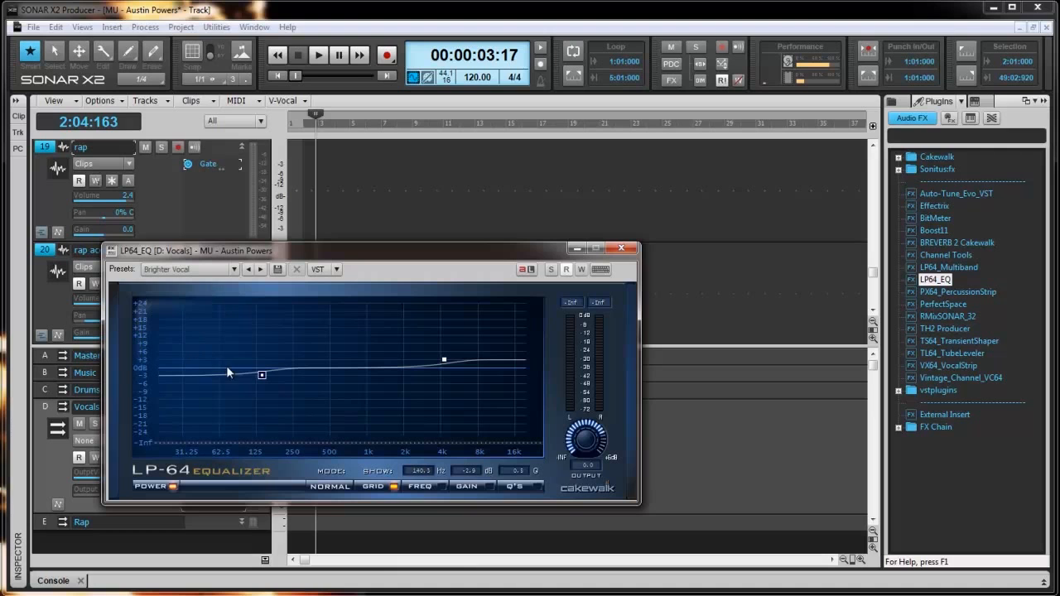
pyautogui.moveTo(295, 255); pyautogui.dragTo(301, 162)
# Step: Pull the low EQ band down to -Inf at about 75 Hz and raise the high band to about +5 dB at 6.56 kHz
pyautogui.moveTo(267, 283); pyautogui.dragTo(228, 368)
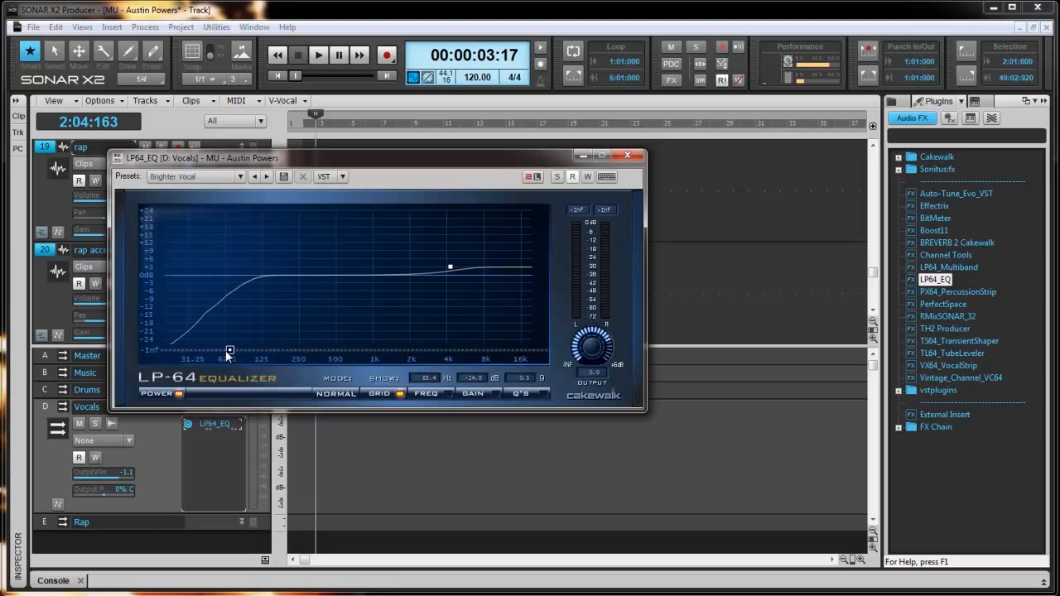
pyautogui.moveTo(286, 158); pyautogui.dragTo(385, 127)
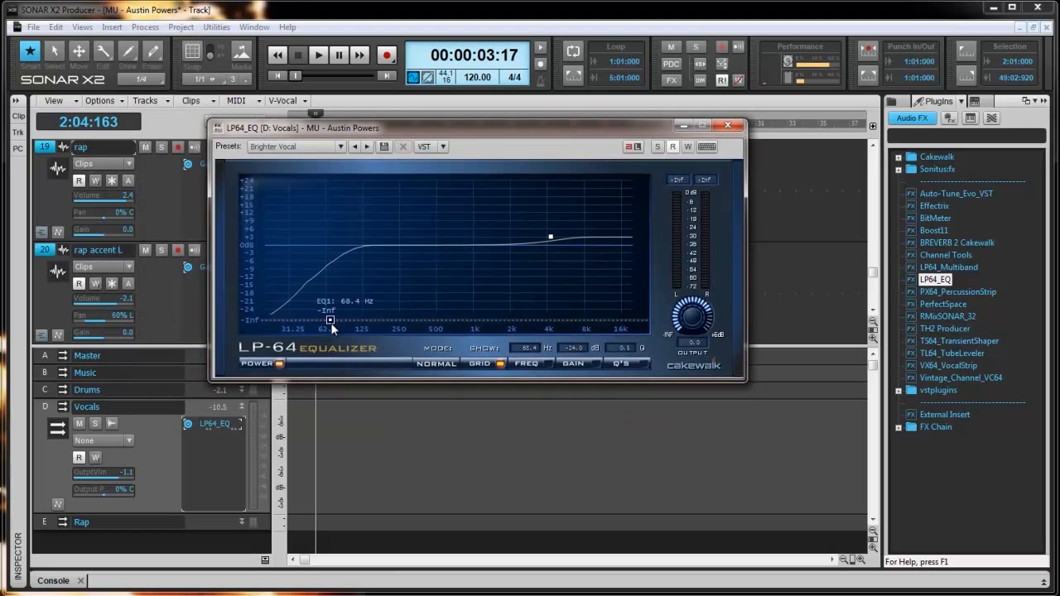
pyautogui.moveTo(332, 324); pyautogui.dragTo(336, 325)
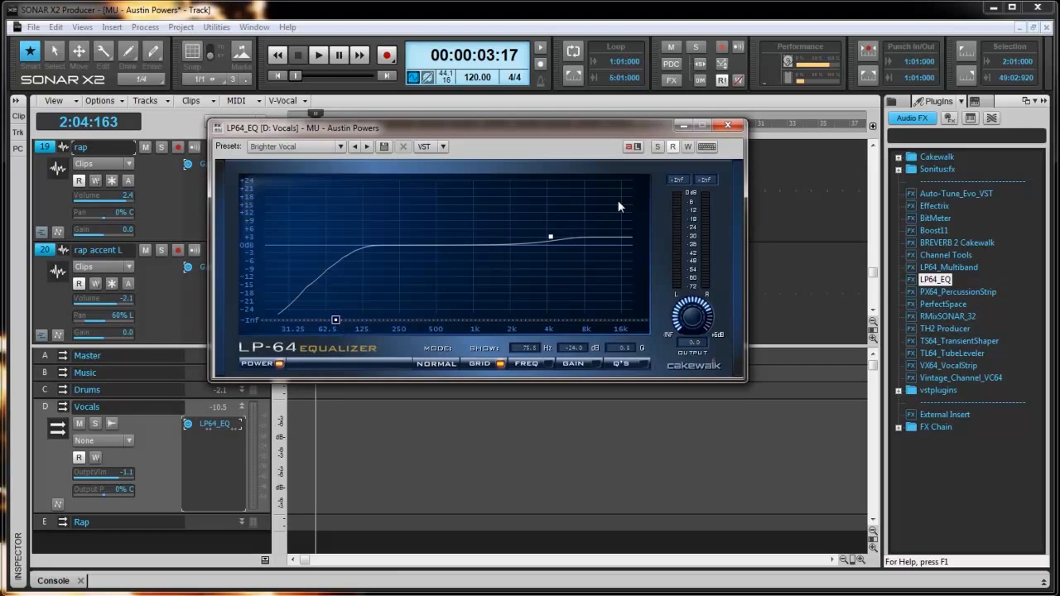
pyautogui.moveTo(552, 237); pyautogui.dragTo(573, 233)
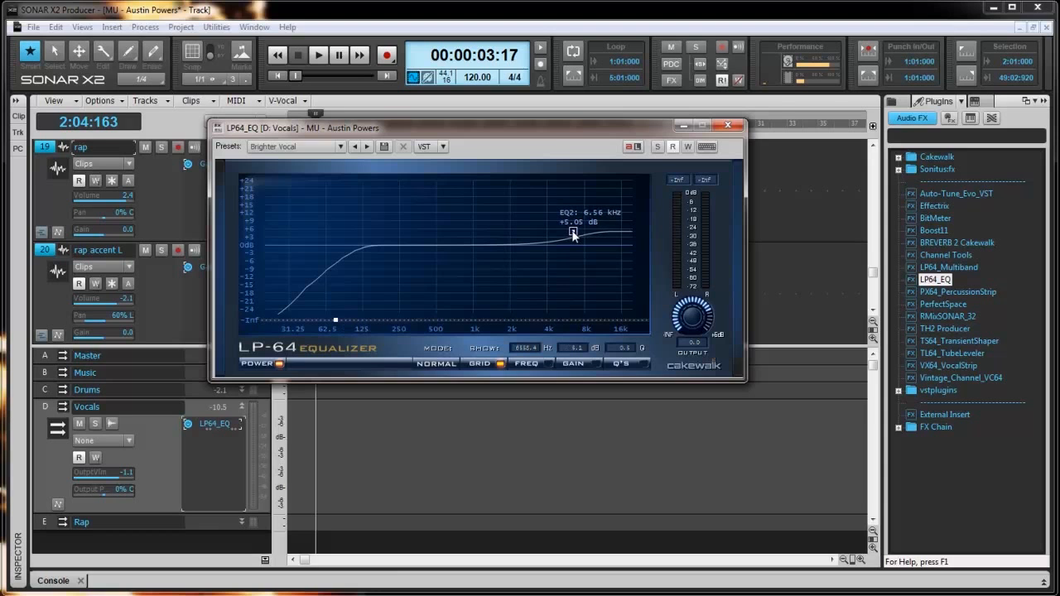
pyautogui.click(728, 125)
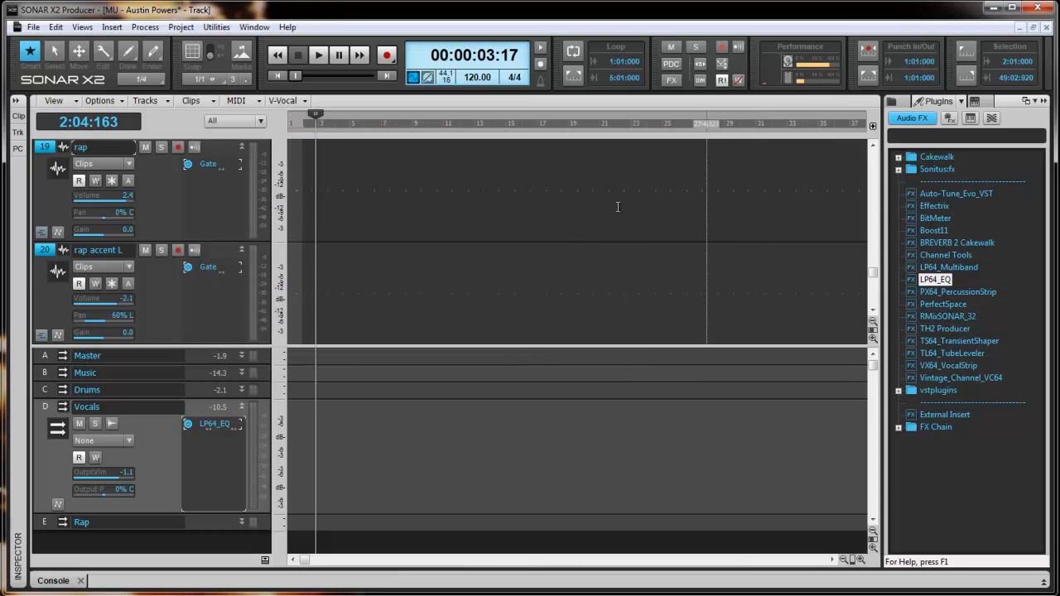
# Step: Solo the Vocals bus in the console view and return to the track view
pyautogui.hotkey('alt', '2')
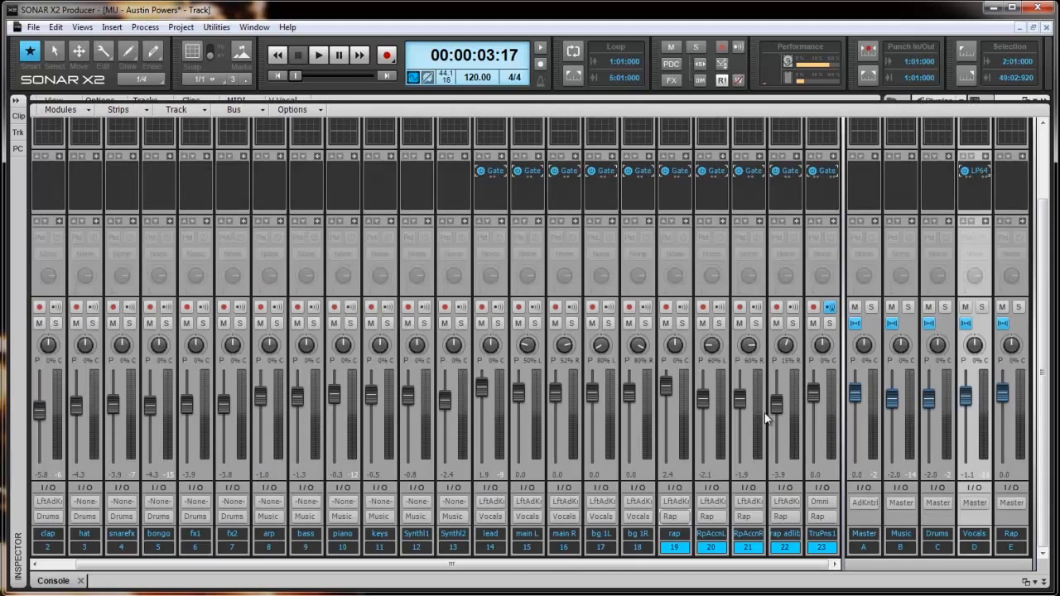
pyautogui.click(982, 307)
pyautogui.hotkey('alt', '1')
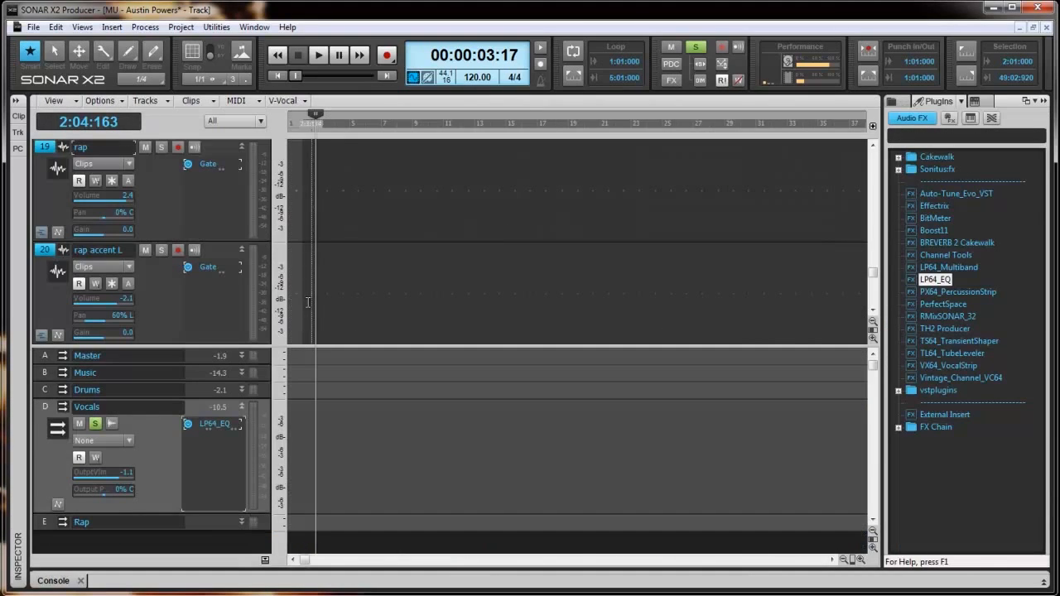
# Step: Enlarge the track pane and audition the soloed Vocals bus from about measure 9
pyautogui.click(173, 307)
pyautogui.scroll(10, 173, 307)
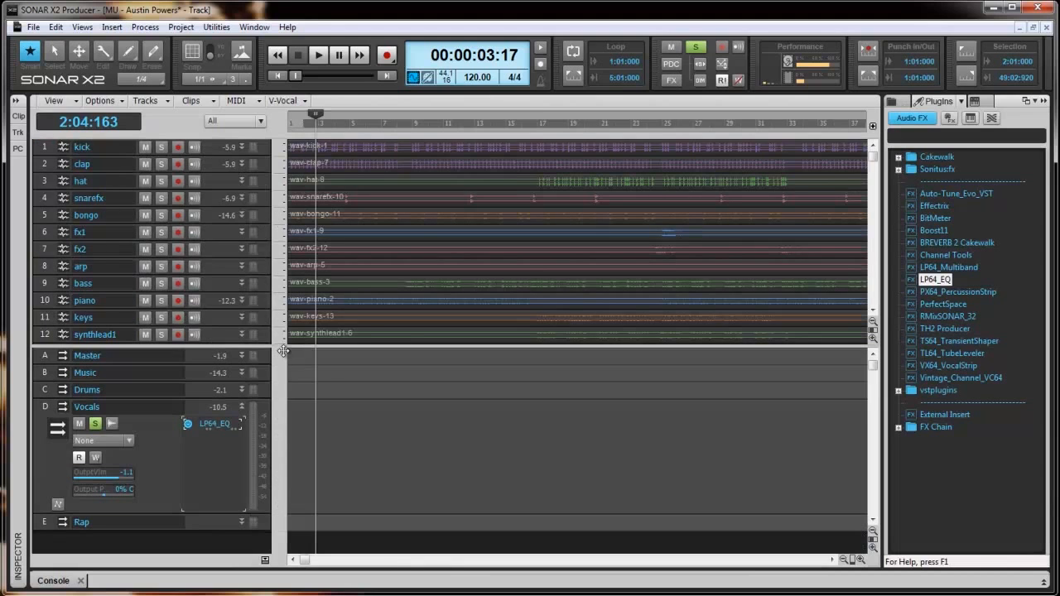
pyautogui.moveTo(284, 352); pyautogui.dragTo(258, 444)
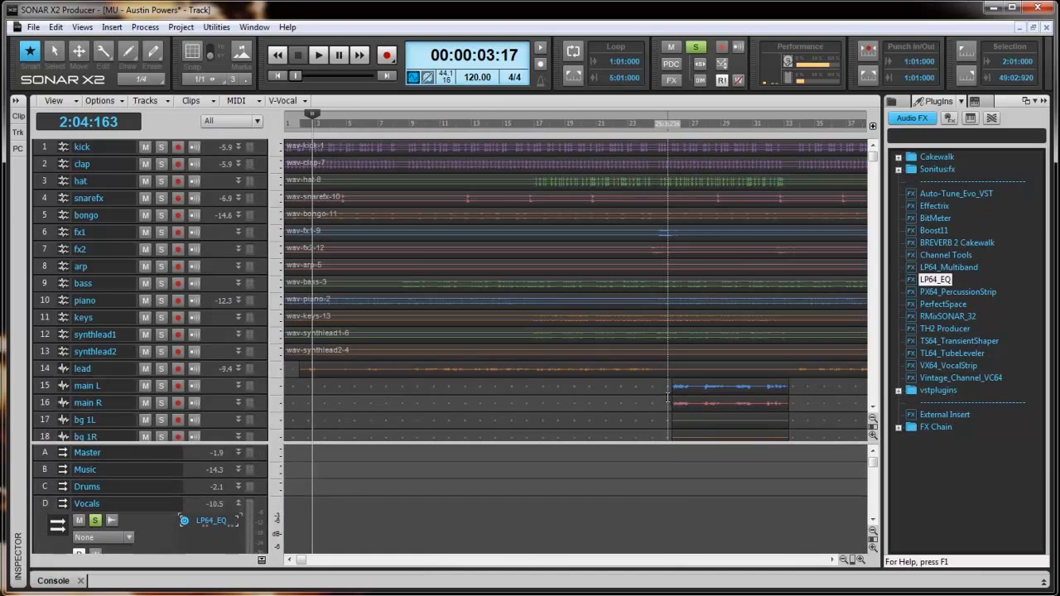
pyautogui.click(668, 398)
pyautogui.scroll(-3, 668, 398)
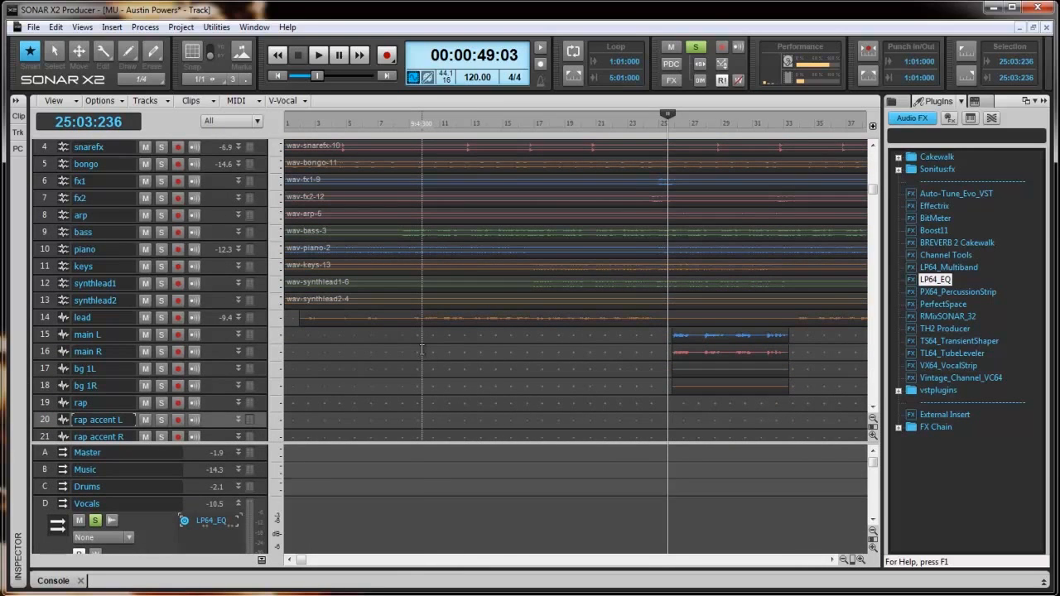
pyautogui.click(412, 352)
pyautogui.press('space')
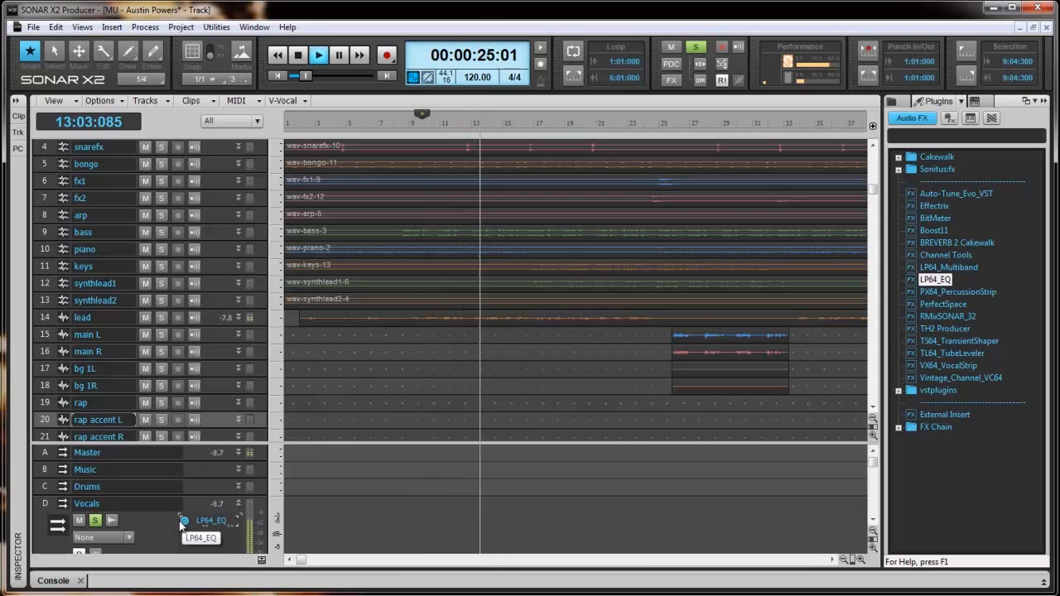
pyautogui.press('space')
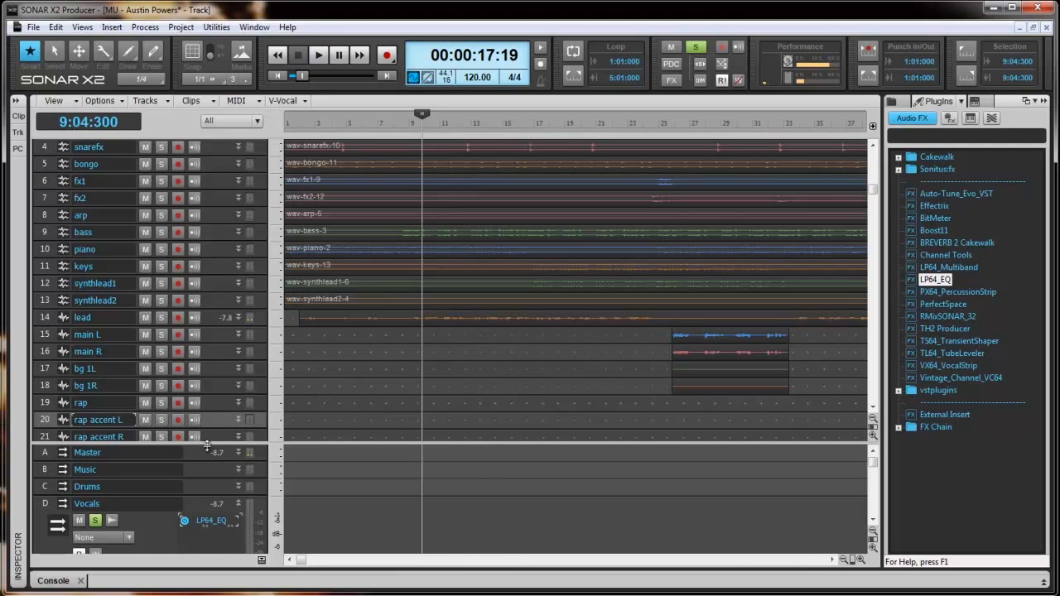
# Step: Give the bus pane more room and compare the vocals with LP64_EQ bypassed and enabled during playback
pyautogui.moveTo(207, 447); pyautogui.dragTo(200, 390)
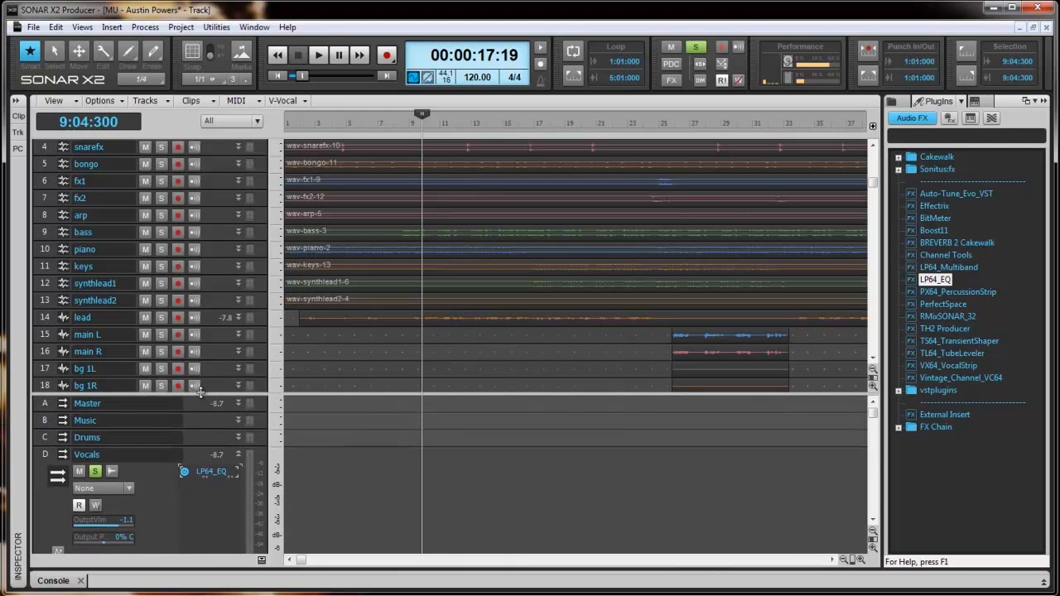
pyautogui.click(185, 473)
pyautogui.press('space')
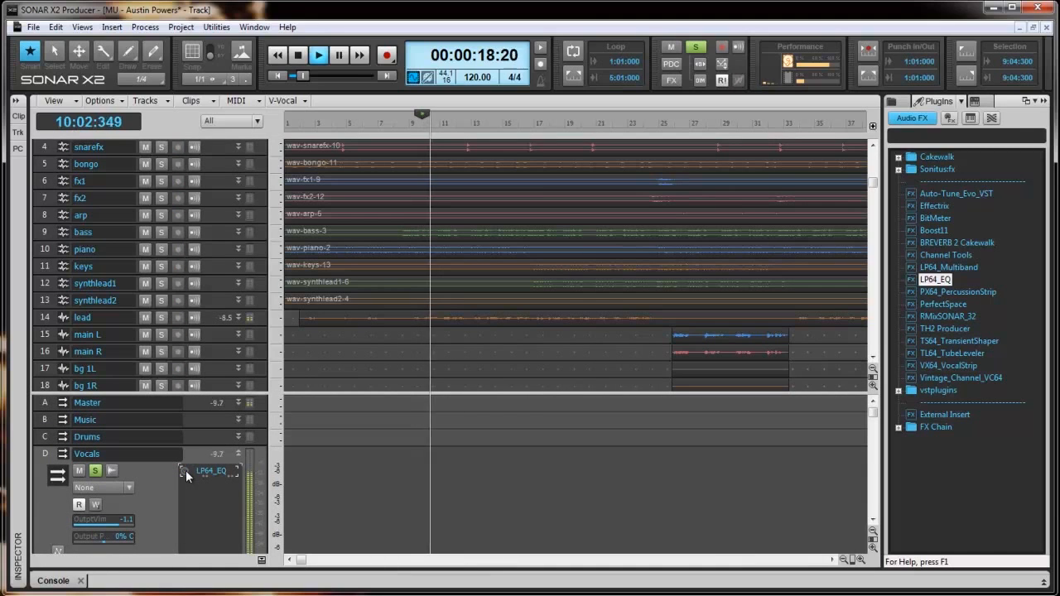
pyautogui.click(186, 473)
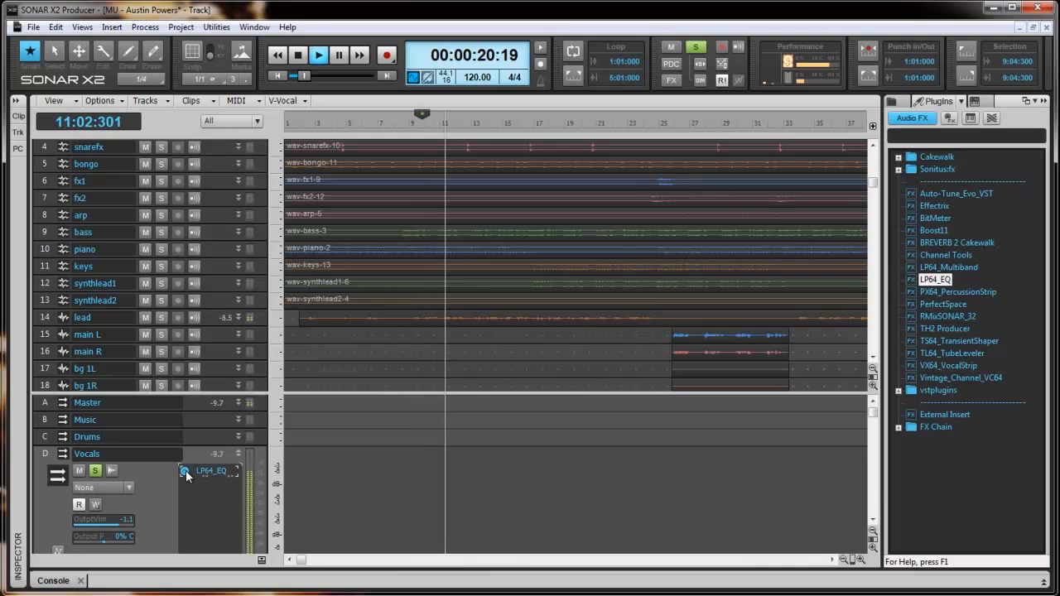
pyautogui.click(185, 473)
pyautogui.click(185, 473)
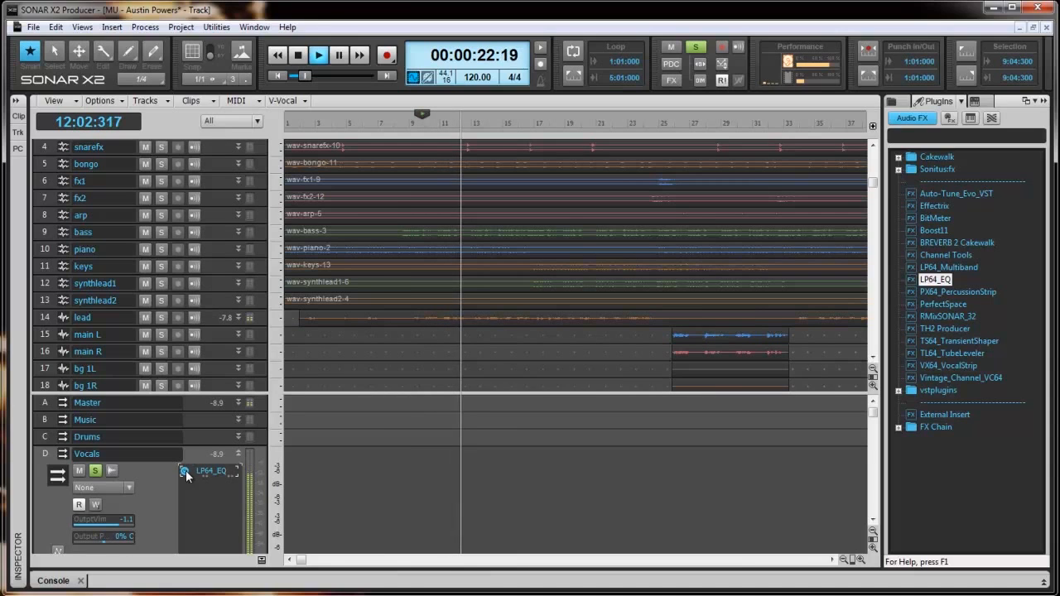
pyautogui.press('space')
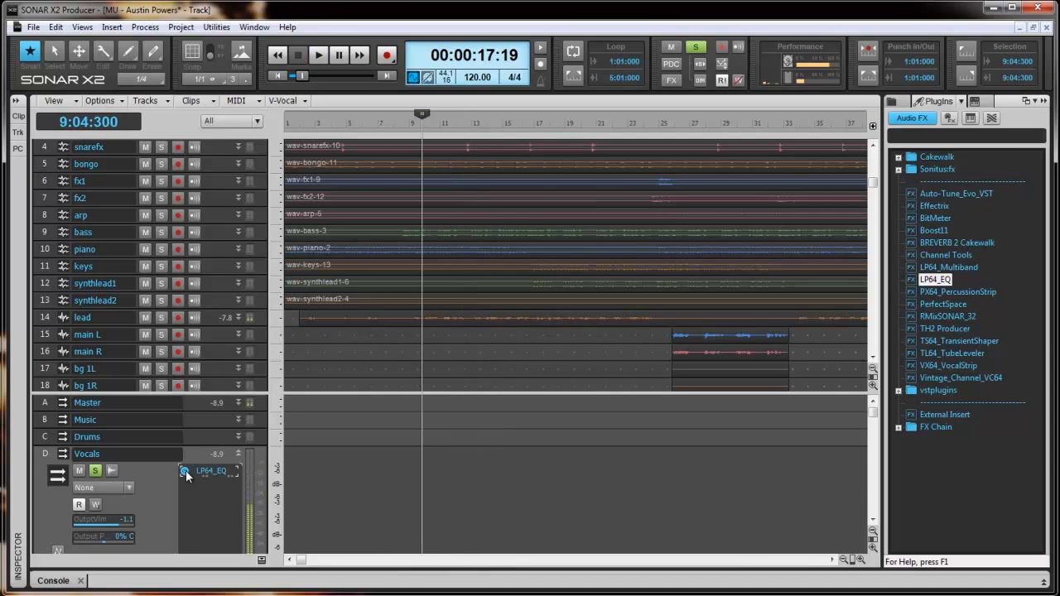
# Step: Refine LP64_EQ with the low band at about 81 Hz and the high band at about 7.17 kHz, +4 dB, and audition it
pyautogui.doubleClick(207, 472)
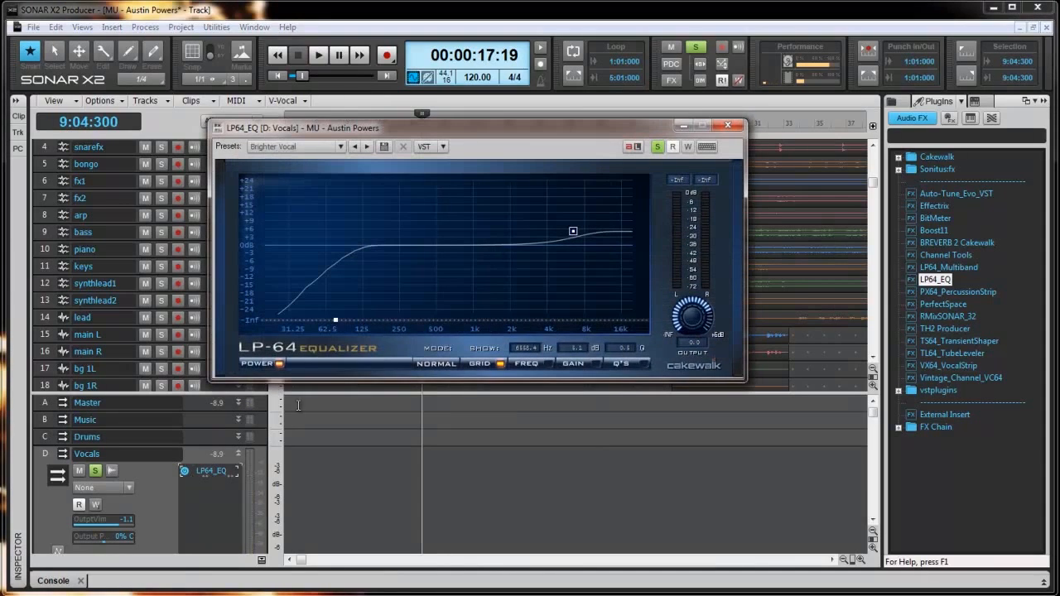
pyautogui.click(337, 321)
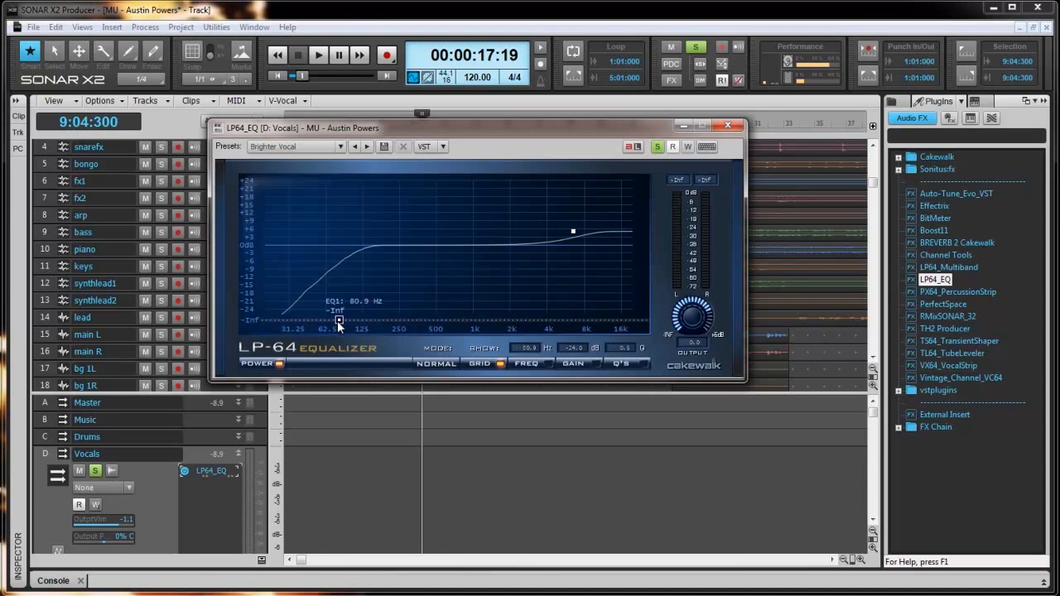
pyautogui.moveTo(572, 234); pyautogui.dragTo(579, 234)
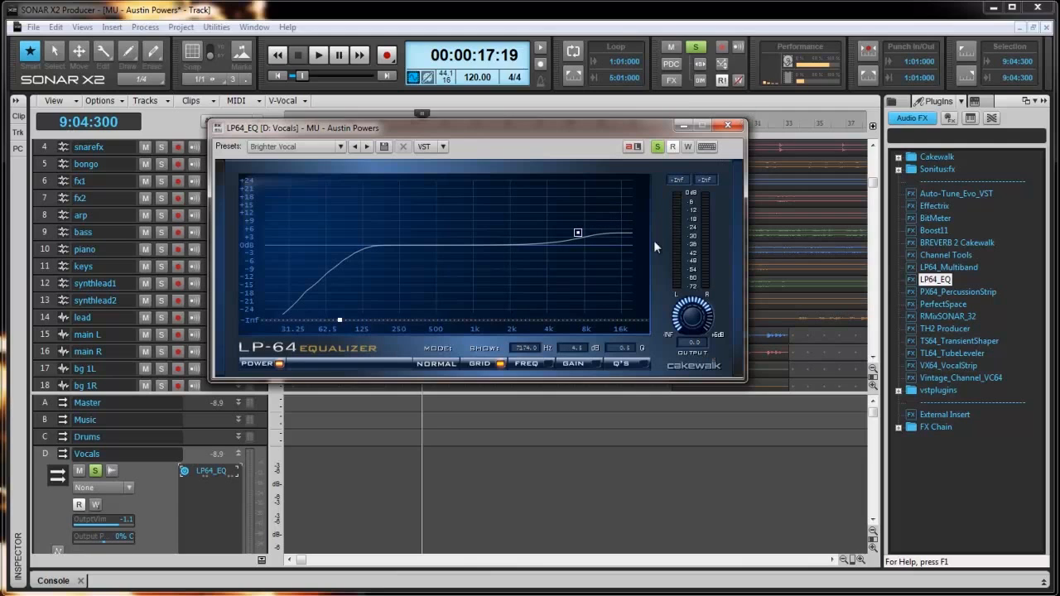
pyautogui.press('space')
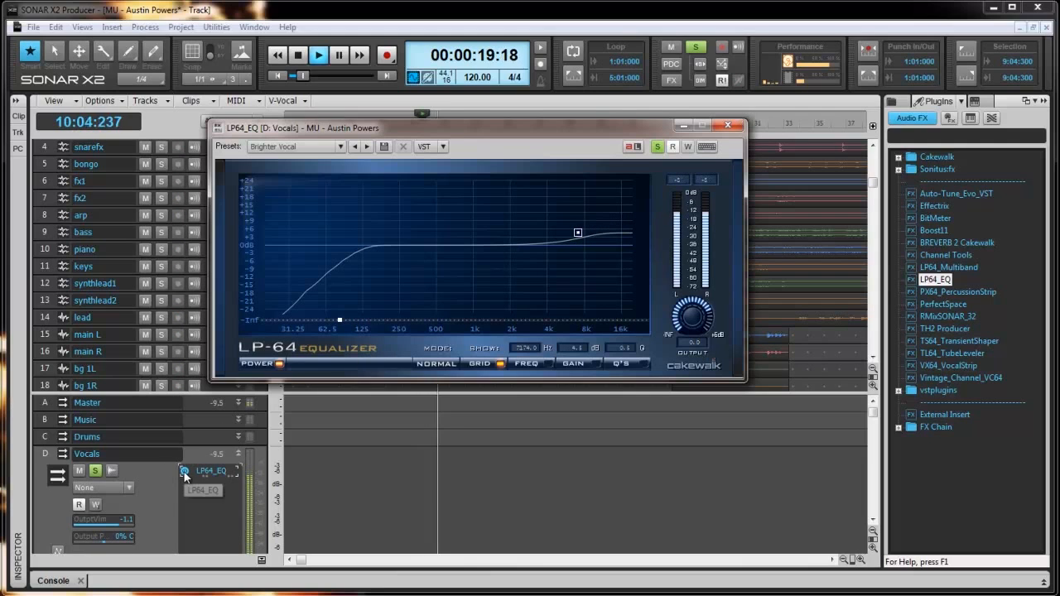
pyautogui.press('space')
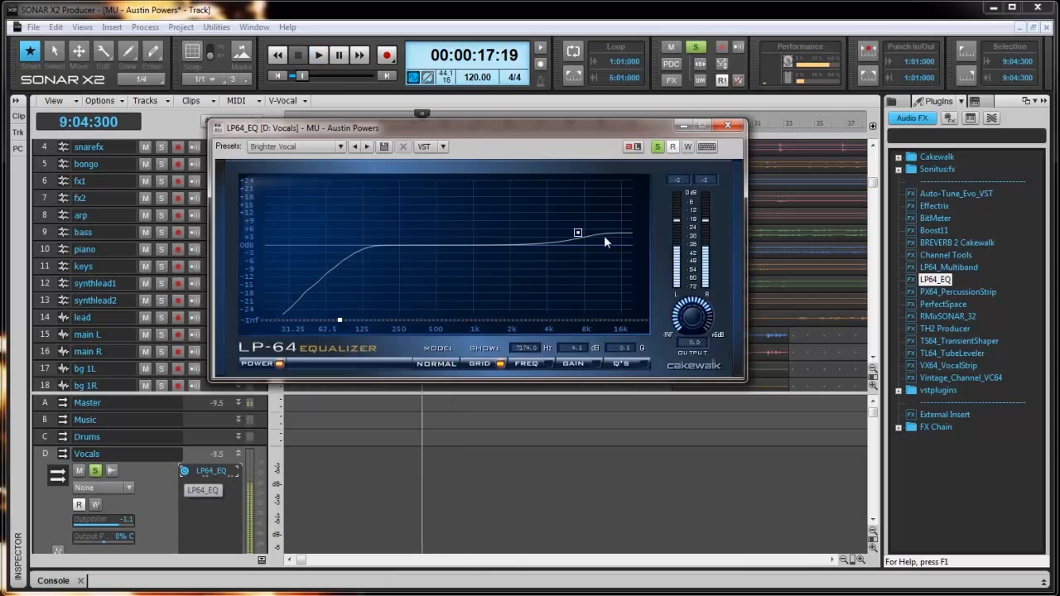
pyautogui.click(727, 125)
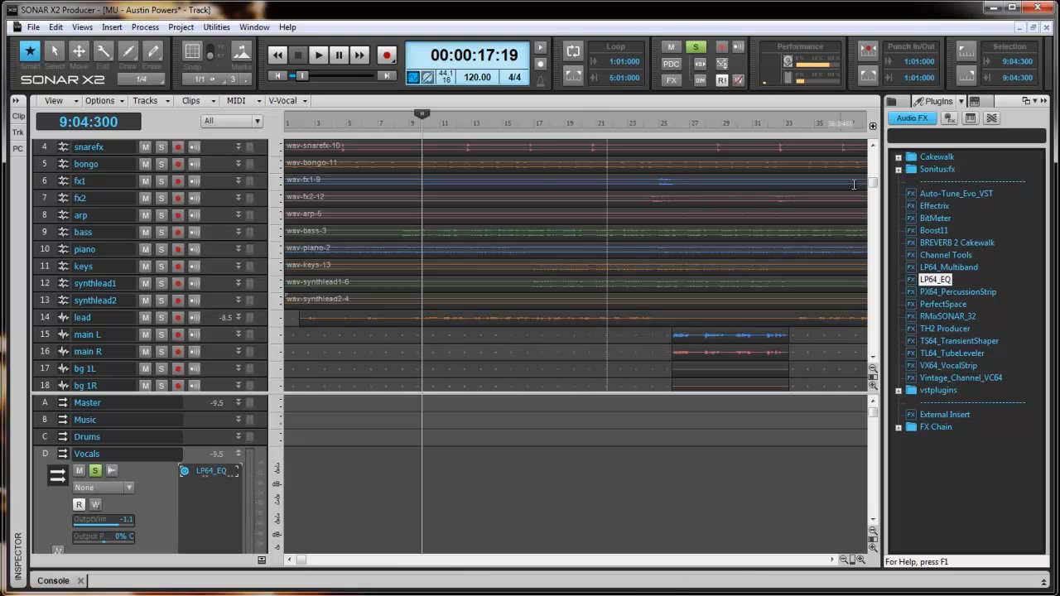
# Step: Insert the Sonitus:fx Compressor after LP64_EQ in the Vocals bus FX bin
pyautogui.click(899, 170)
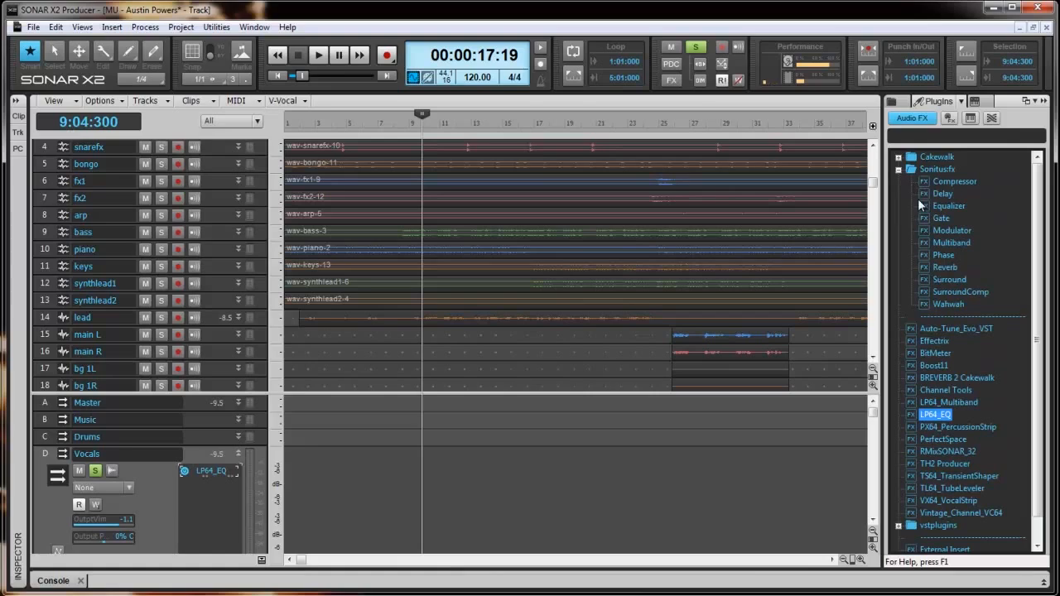
pyautogui.moveTo(952, 182)
pyautogui.mouseDown()
pyautogui.moveTo(293, 451)
pyautogui.moveTo(203, 510)
pyautogui.mouseUp()
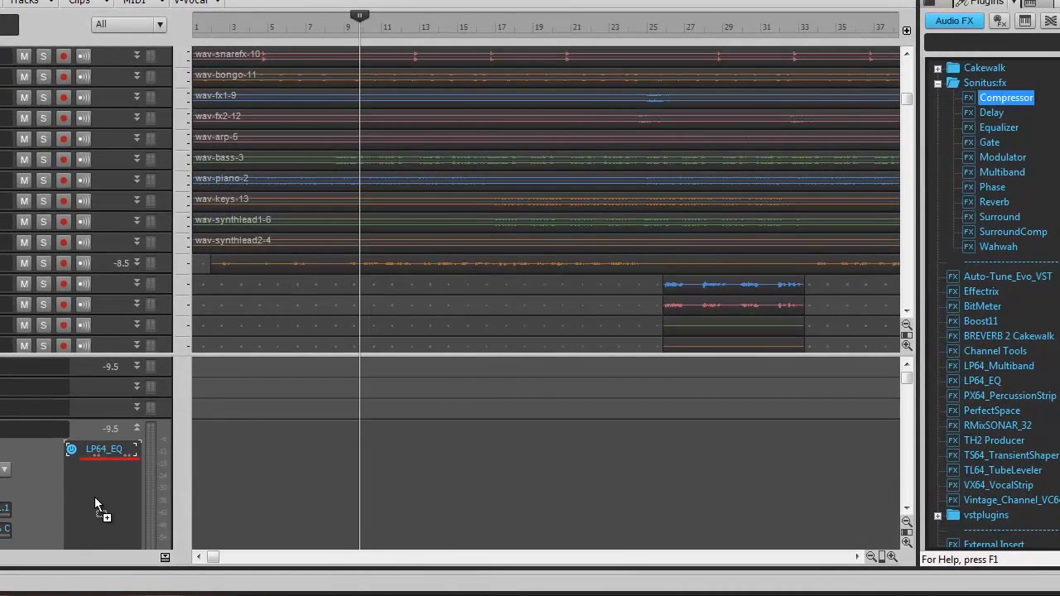
pyautogui.moveTo(95, 497); pyautogui.dragTo(95, 496)
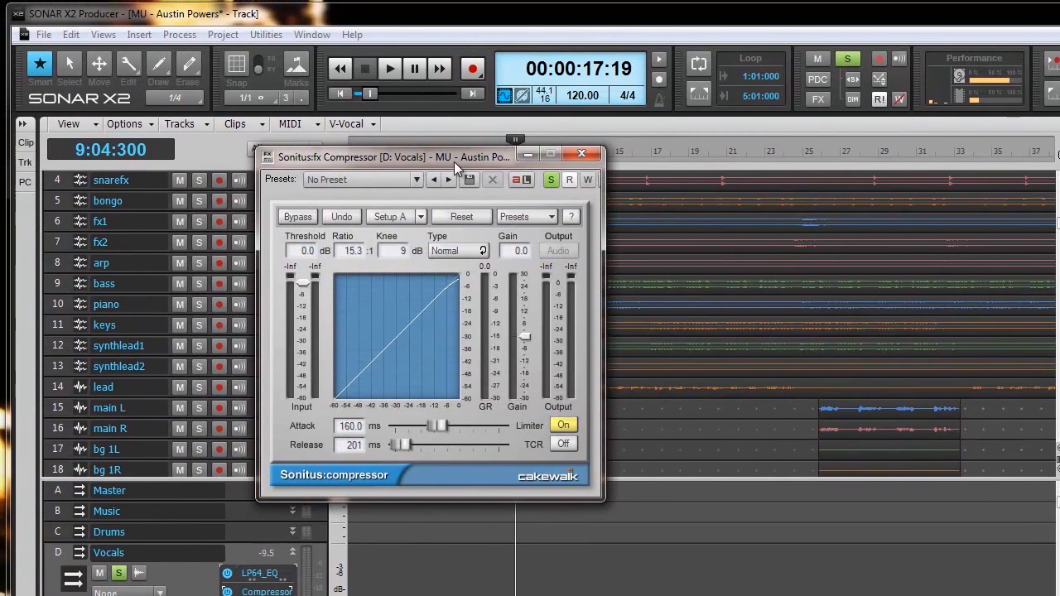
# Step: Move the compressor window aside and load its "Vocals Soft" preset
pyautogui.moveTo(299, 37); pyautogui.dragTo(346, 6)
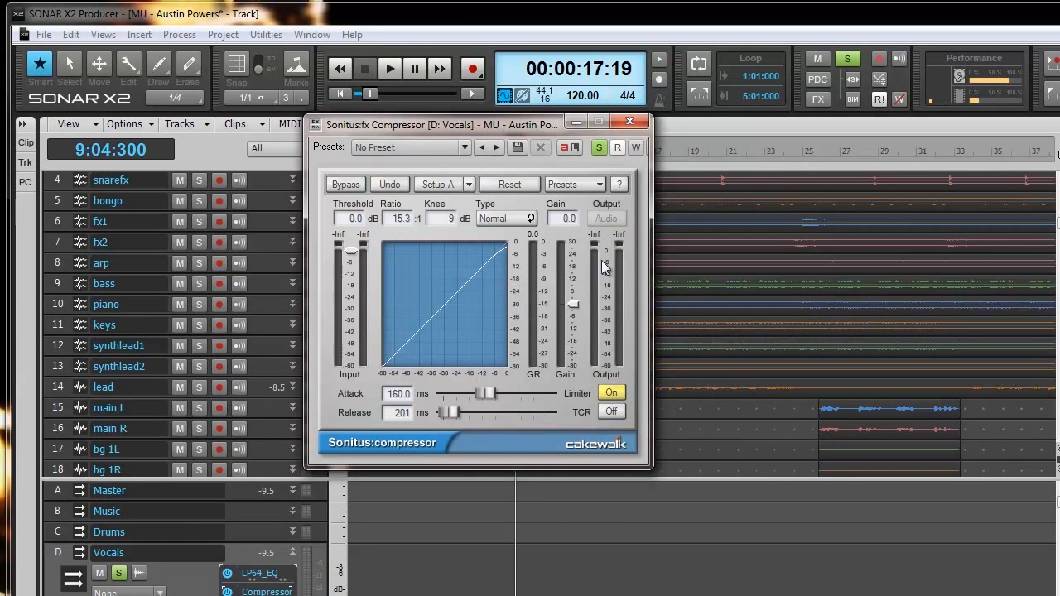
pyautogui.click(465, 147)
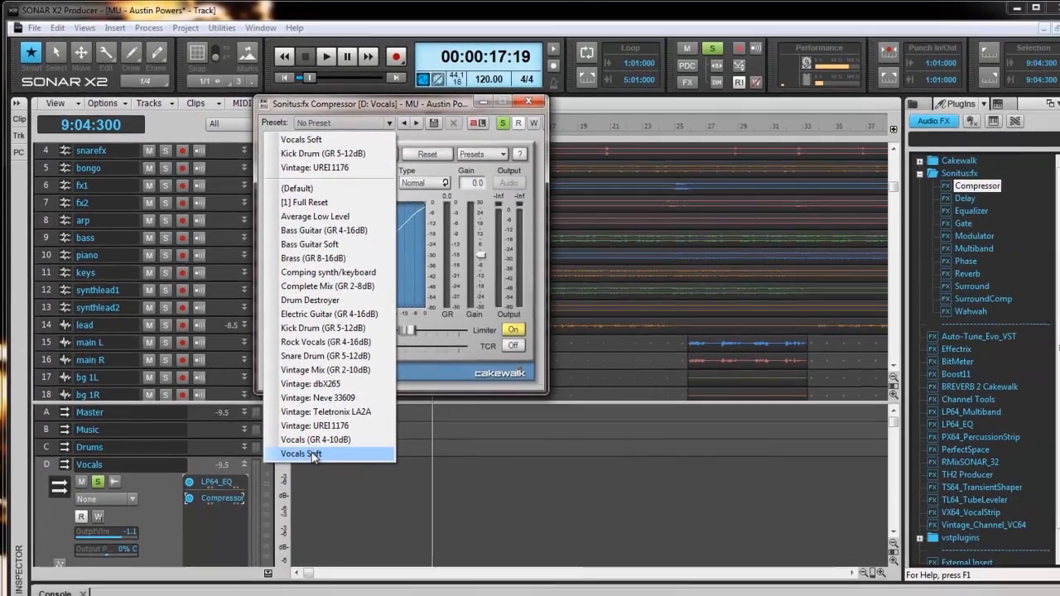
pyautogui.click(364, 539)
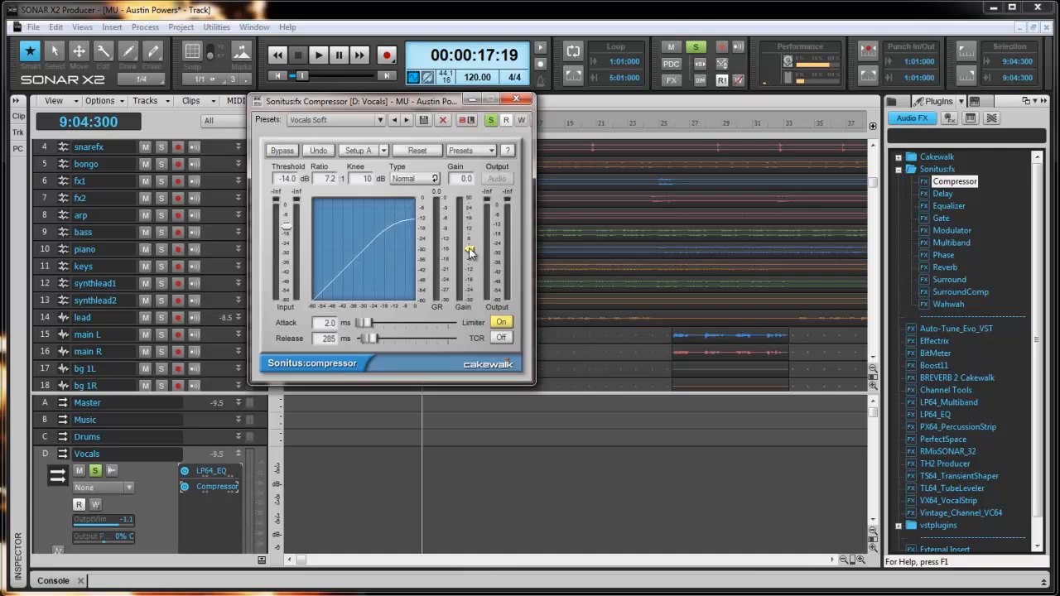
# Step: Raise the Vocals bus compressor's output gain above 0 dB, close its window and audition the vocals
pyautogui.moveTo(470, 251); pyautogui.dragTo(472, 225)
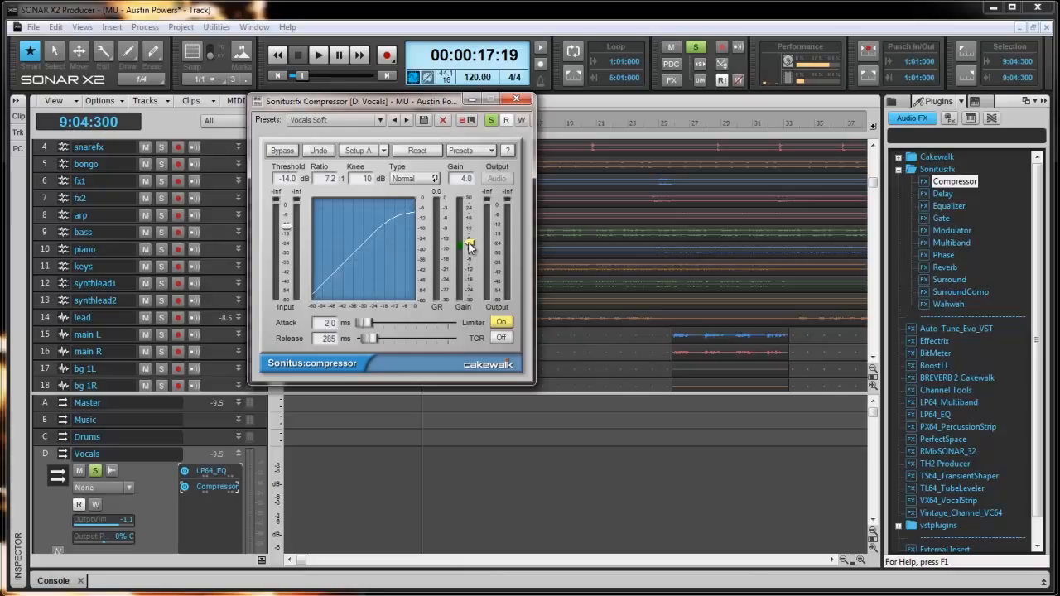
pyautogui.moveTo(470, 246); pyautogui.dragTo(466, 235)
pyautogui.click(516, 100)
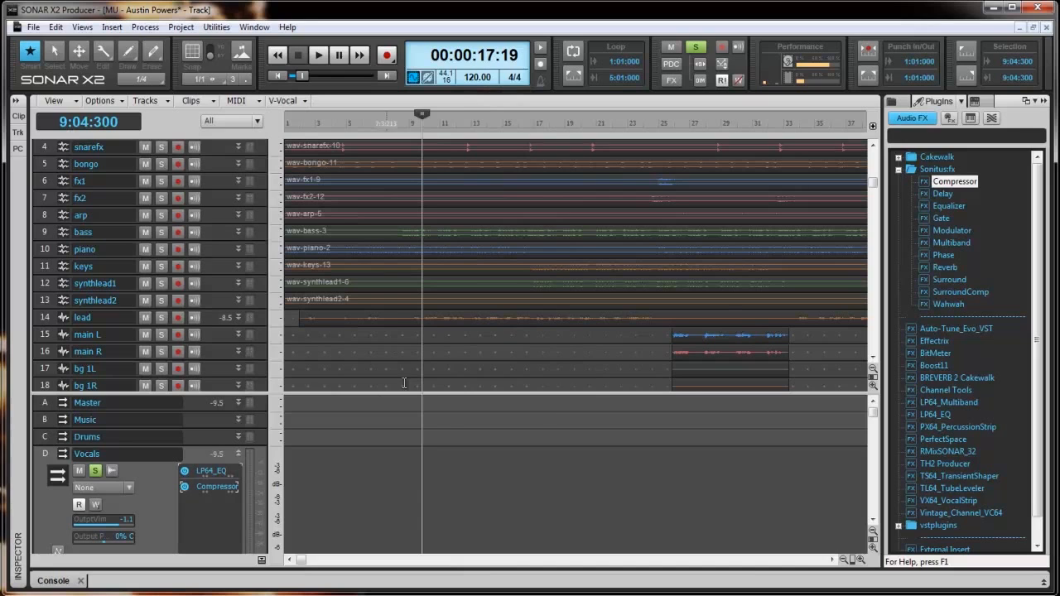
pyautogui.press('space')
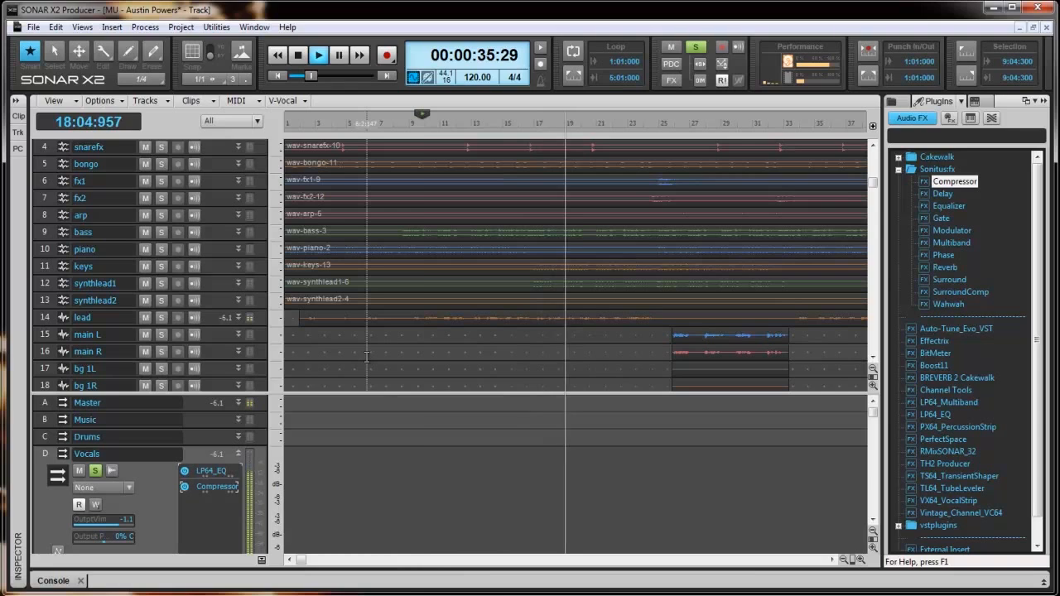
pyautogui.press('space')
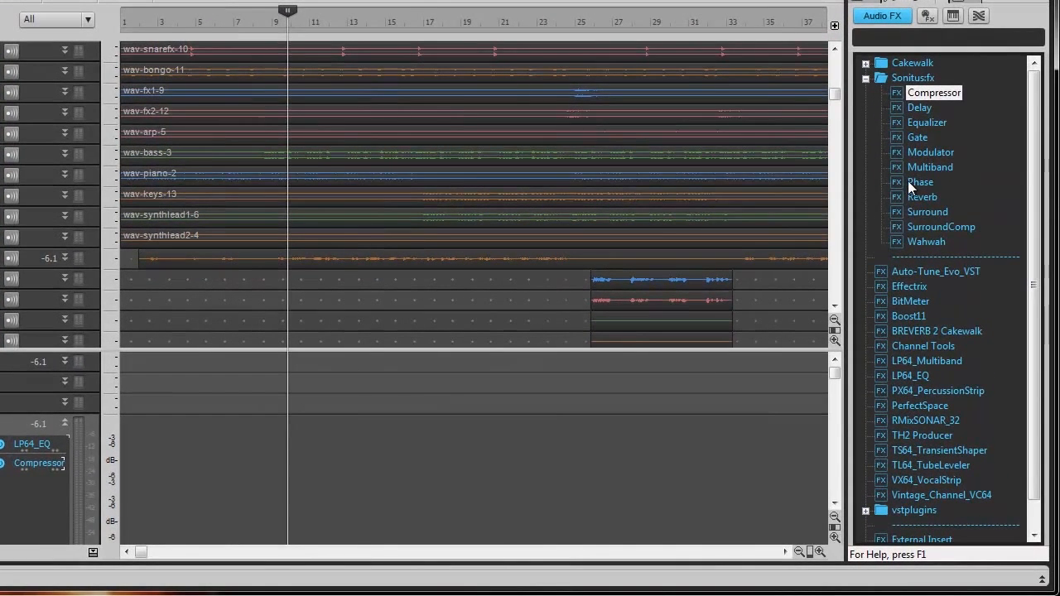
# Step: Insert TL64_TubeLeveler after the Compressor in the Vocals bus FX bin and move its window out of the way
pyautogui.click(883, 470)
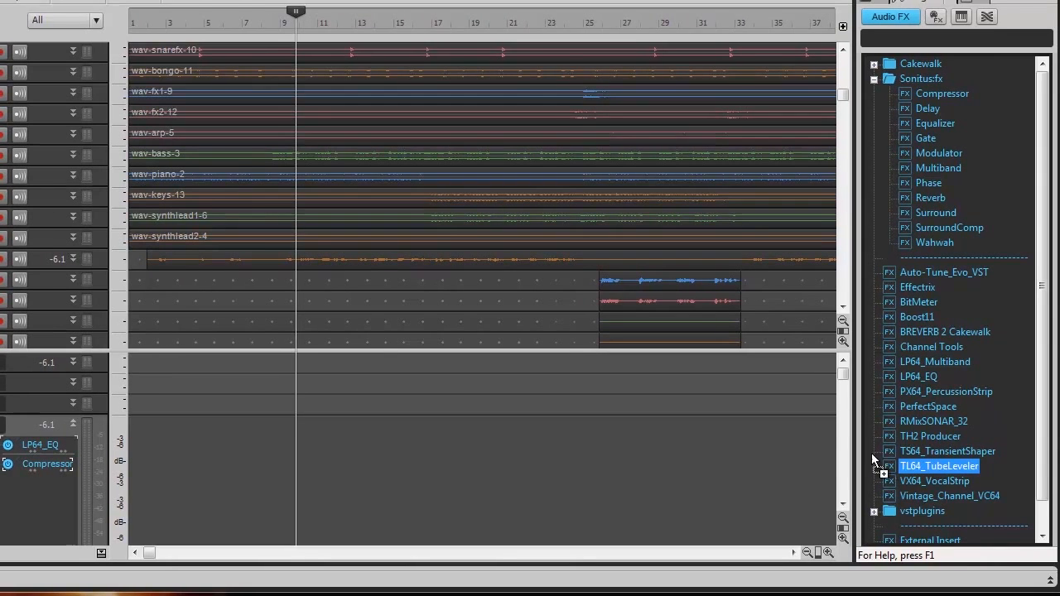
pyautogui.moveTo(169, 477); pyautogui.dragTo(52, 513)
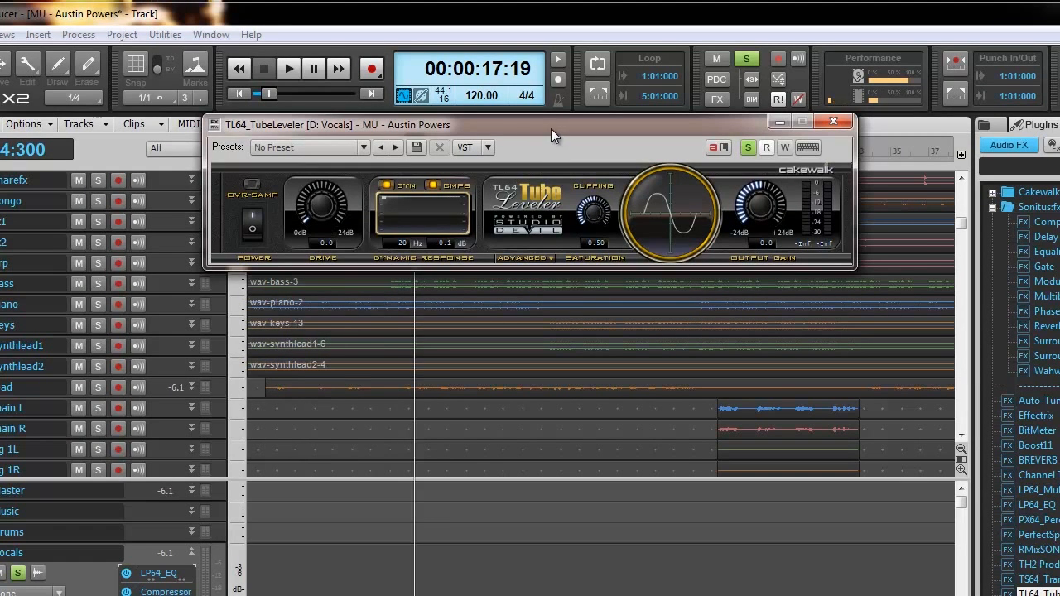
pyautogui.moveTo(551, 128); pyautogui.dragTo(676, 90)
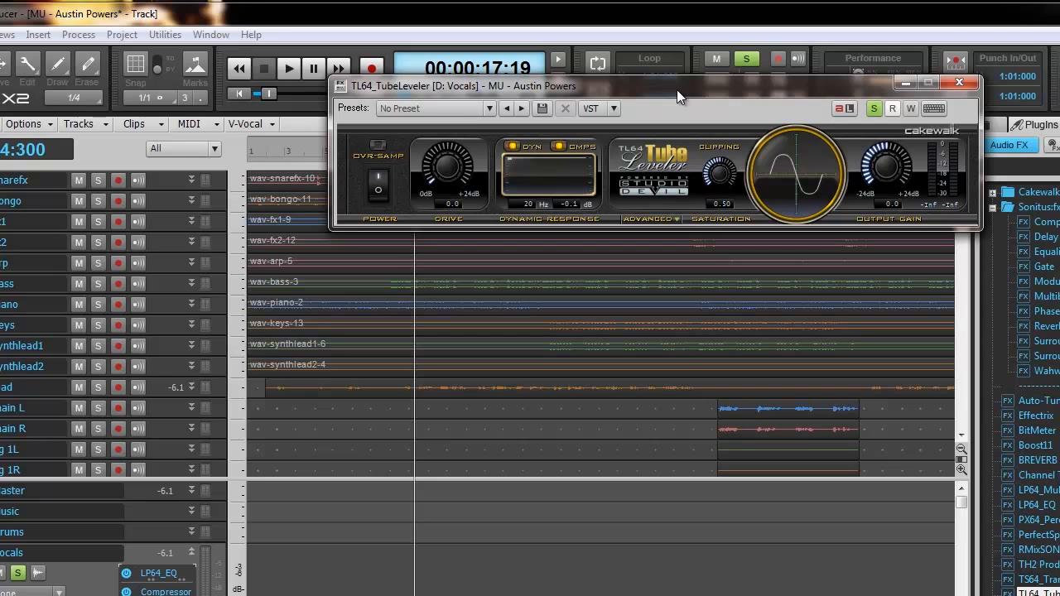
# Step: Try TubeLeveler's "Mix Warmer" and "Vocal Tube" presets, keep "Mix Warmer" and audition the vocals
pyautogui.click(488, 108)
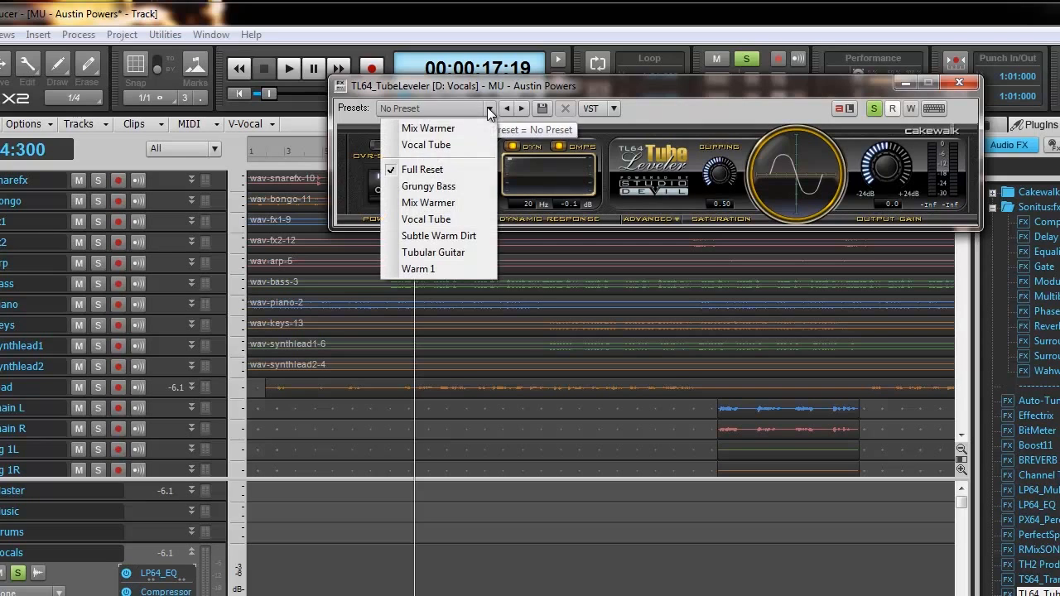
pyautogui.click(452, 127)
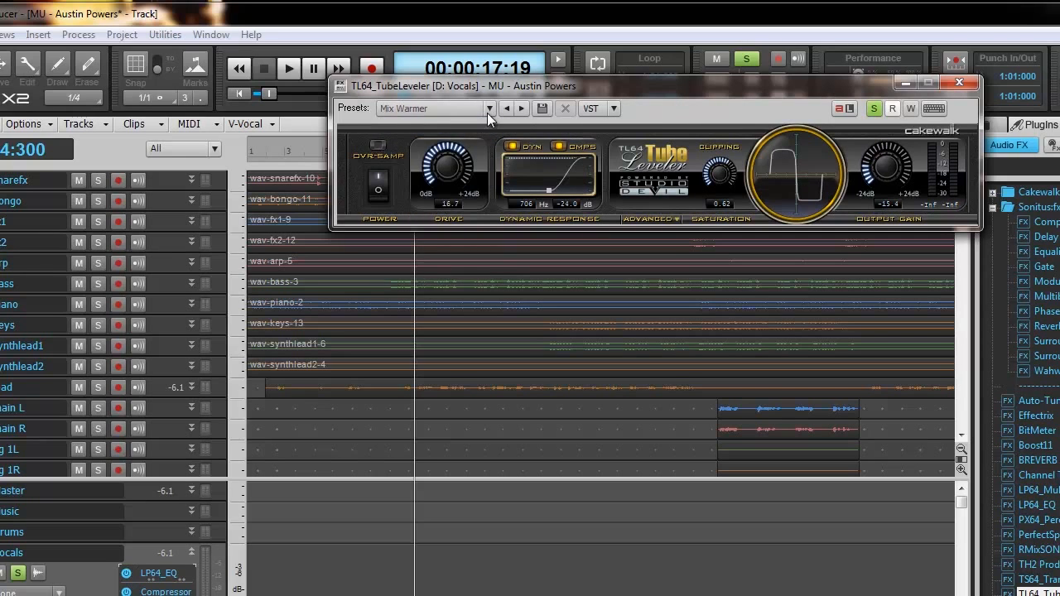
pyautogui.click(487, 111)
pyautogui.click(461, 146)
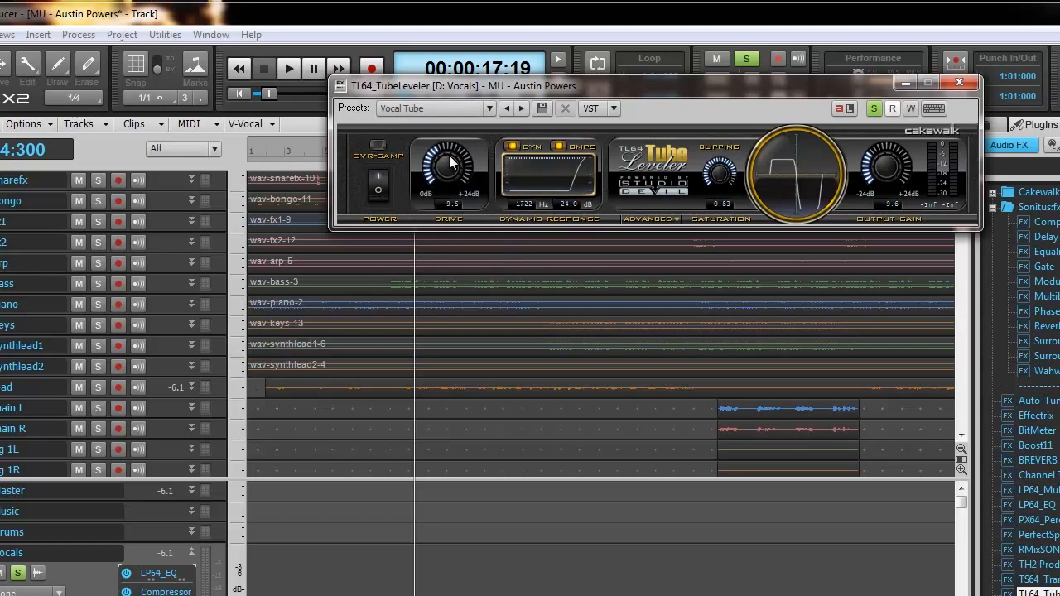
pyautogui.click(478, 108)
pyautogui.click(428, 130)
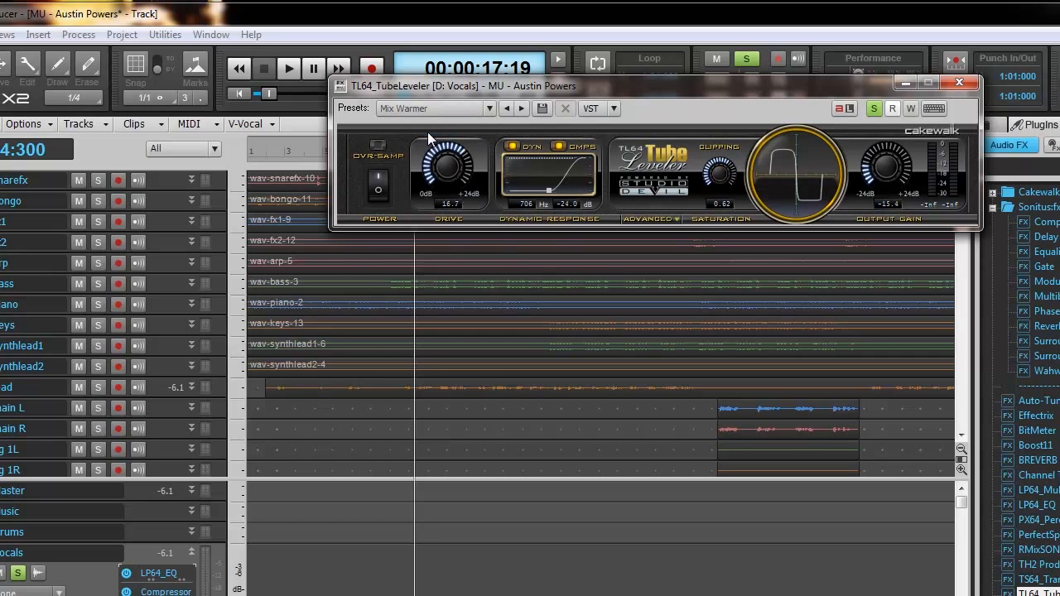
pyautogui.press('space')
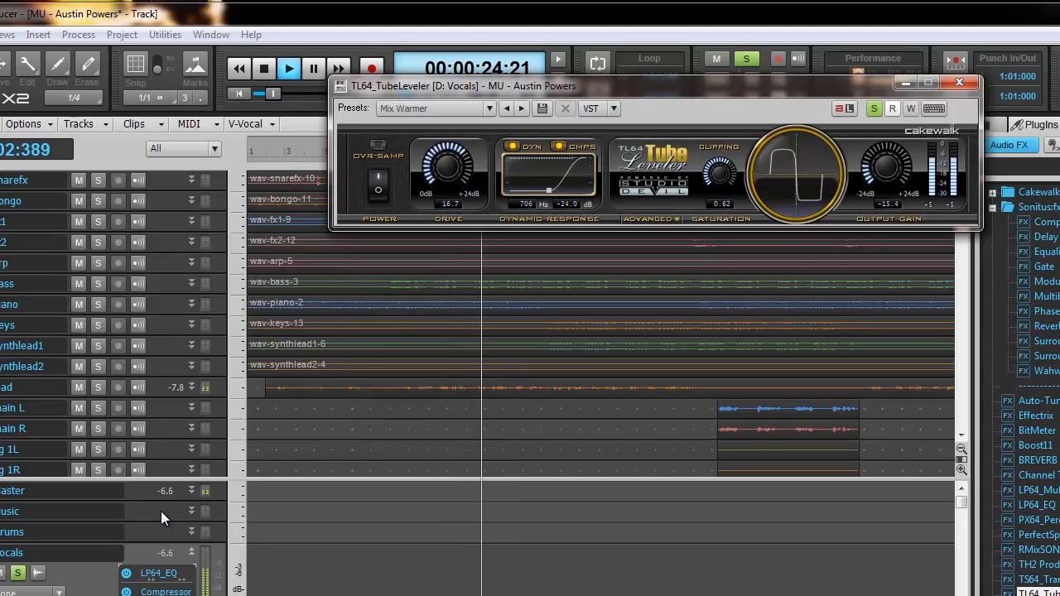
pyautogui.press('space')
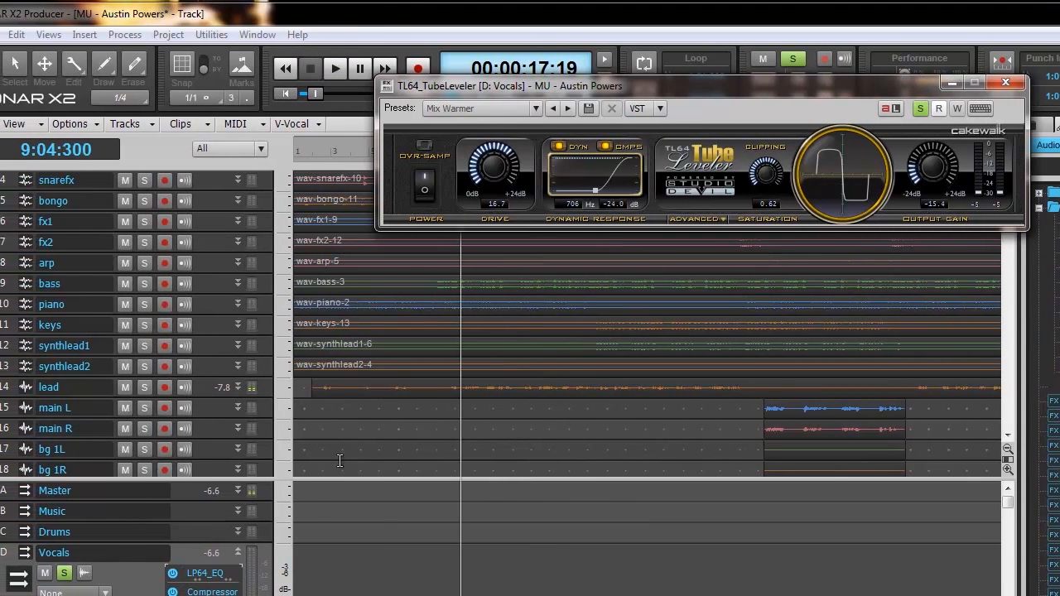
# Step: Show the Console and lower the lead track's Gate threshold to -38.1 dB while auditioning it
pyautogui.hotkey('alt', '2')
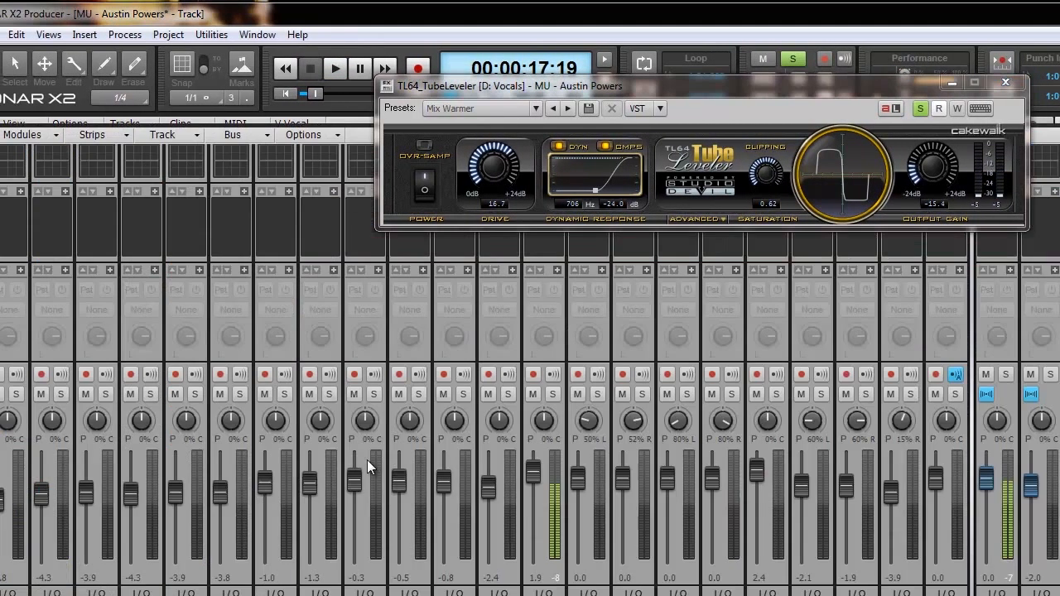
pyautogui.click(1006, 81)
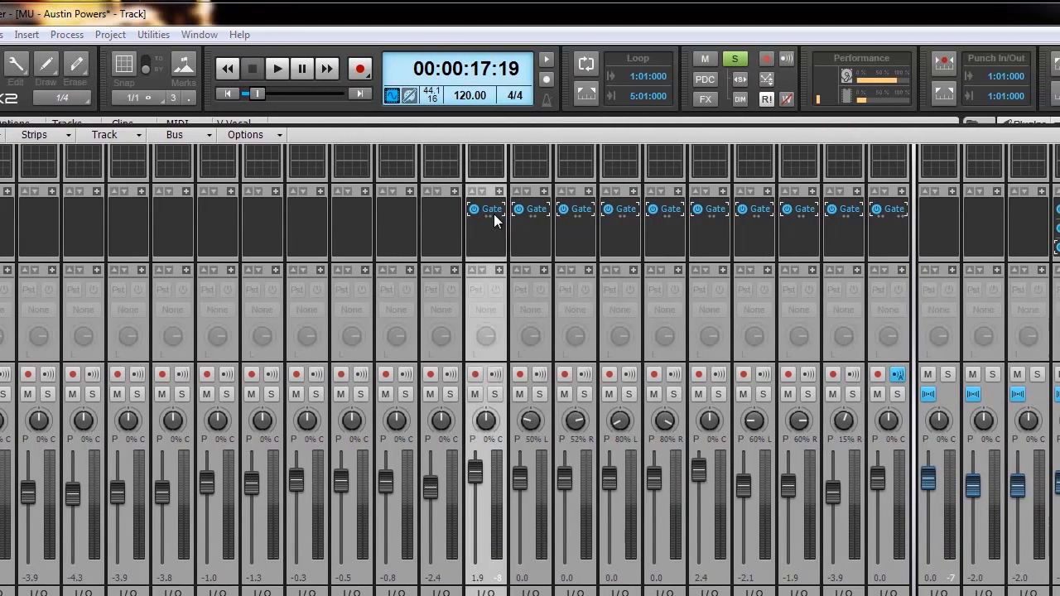
pyautogui.doubleClick(546, 212)
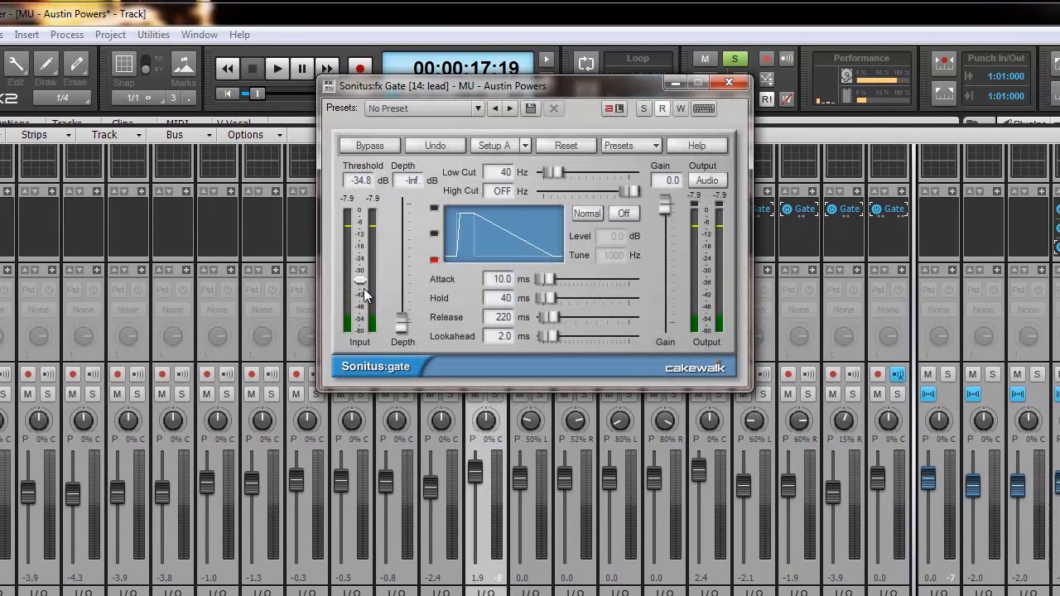
pyautogui.moveTo(361, 284); pyautogui.dragTo(361, 306)
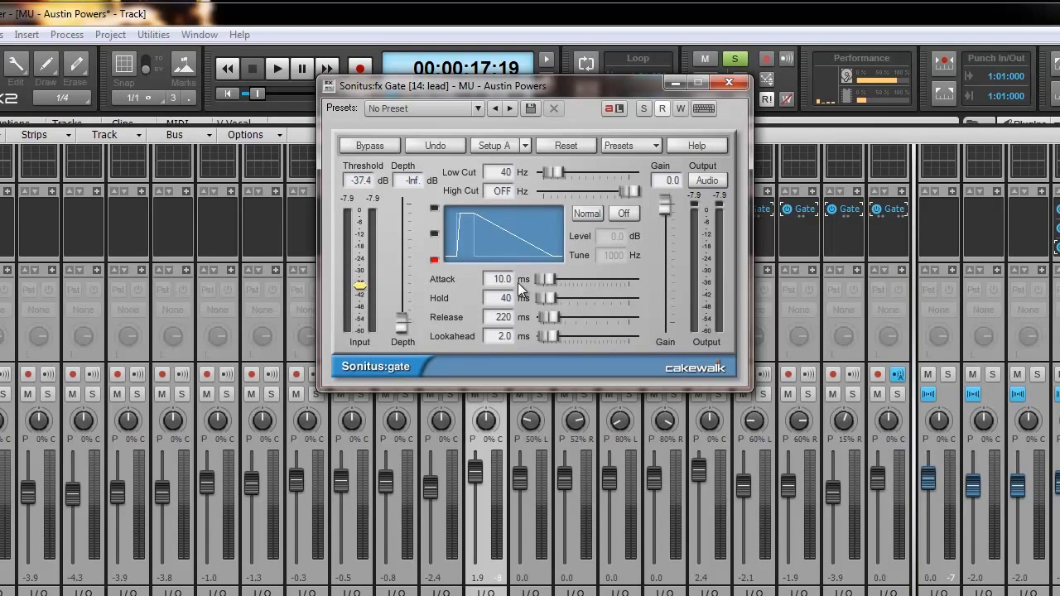
pyautogui.press('space')
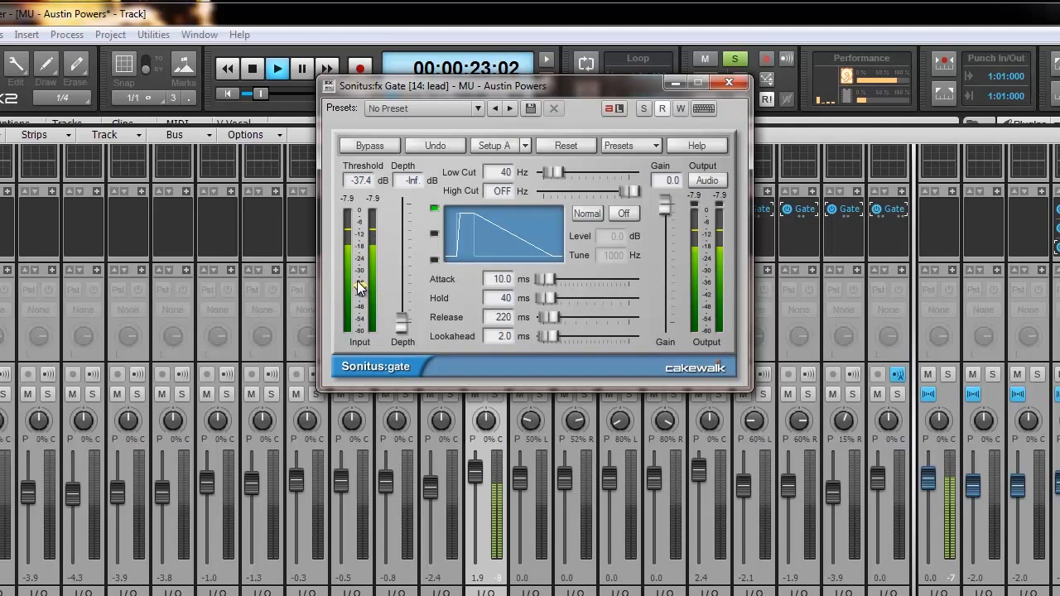
pyautogui.moveTo(359, 288); pyautogui.dragTo(360, 292)
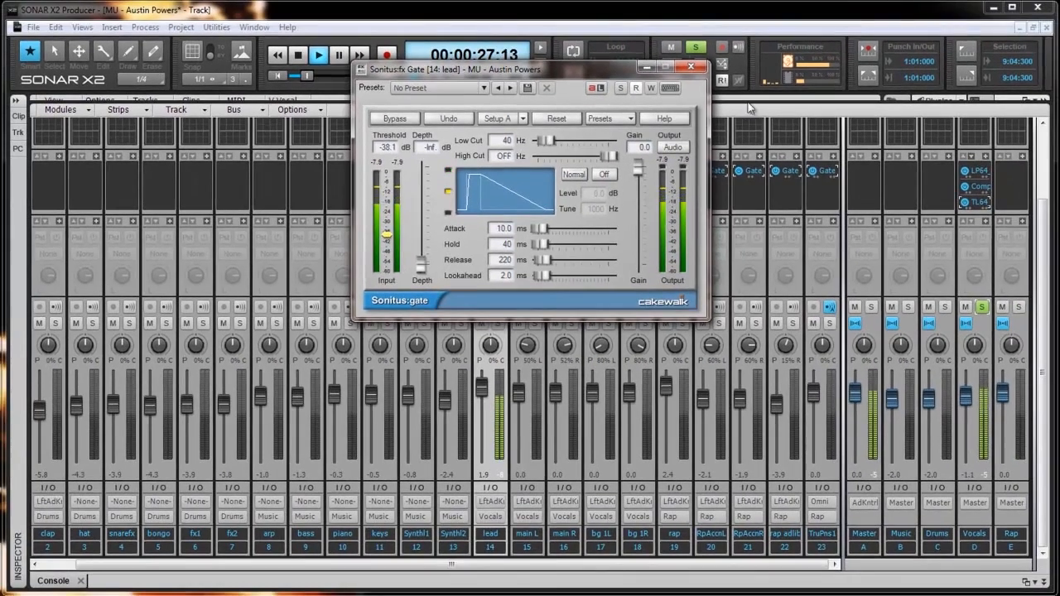
pyautogui.click(691, 66)
pyautogui.press('space')
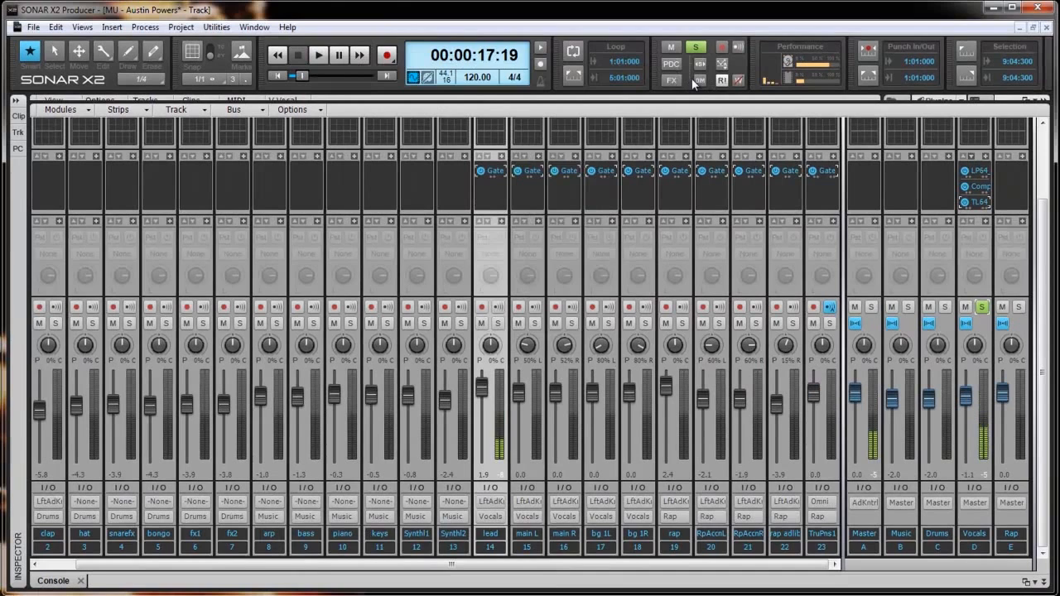
# Step: Remove the existing Gate effects from tracks 15 through 22, main L to rap adlib
pyautogui.click(527, 172)
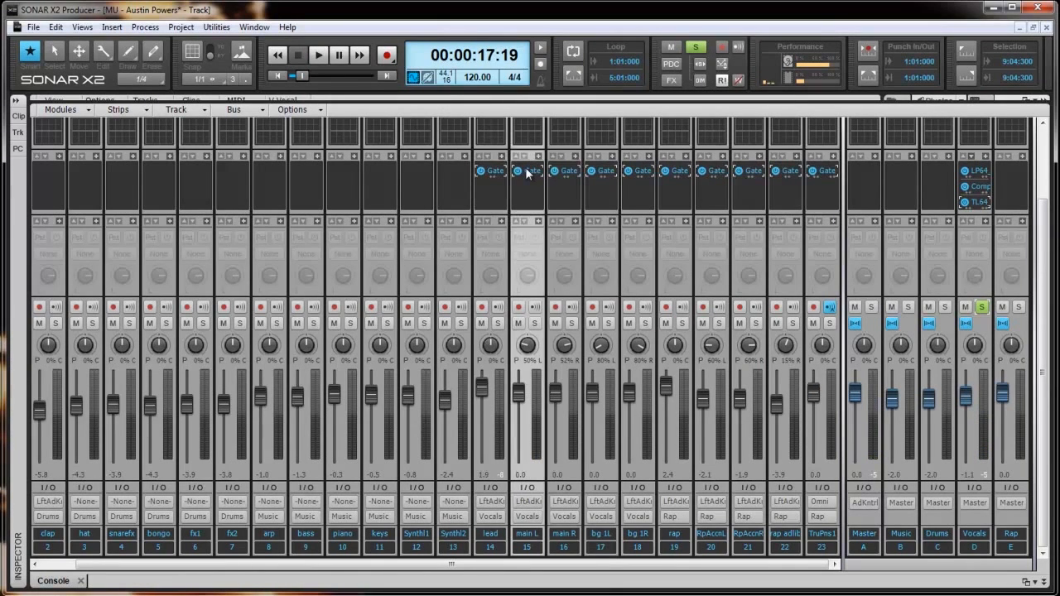
pyautogui.press('Delete')
pyautogui.click(575, 172)
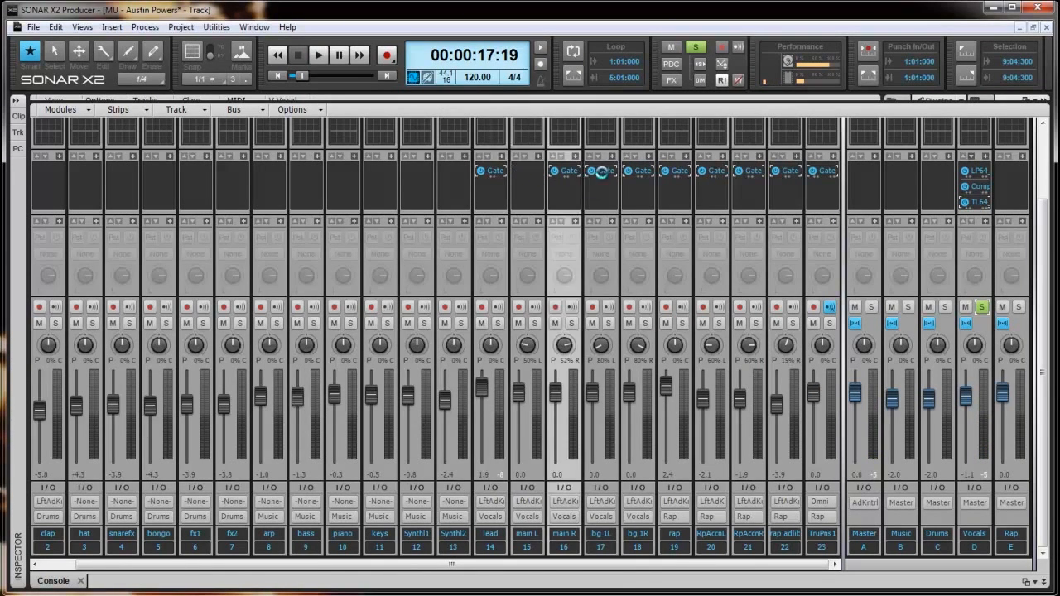
pyautogui.press('Delete')
pyautogui.click(612, 171)
pyautogui.press('Delete')
pyautogui.click(645, 173)
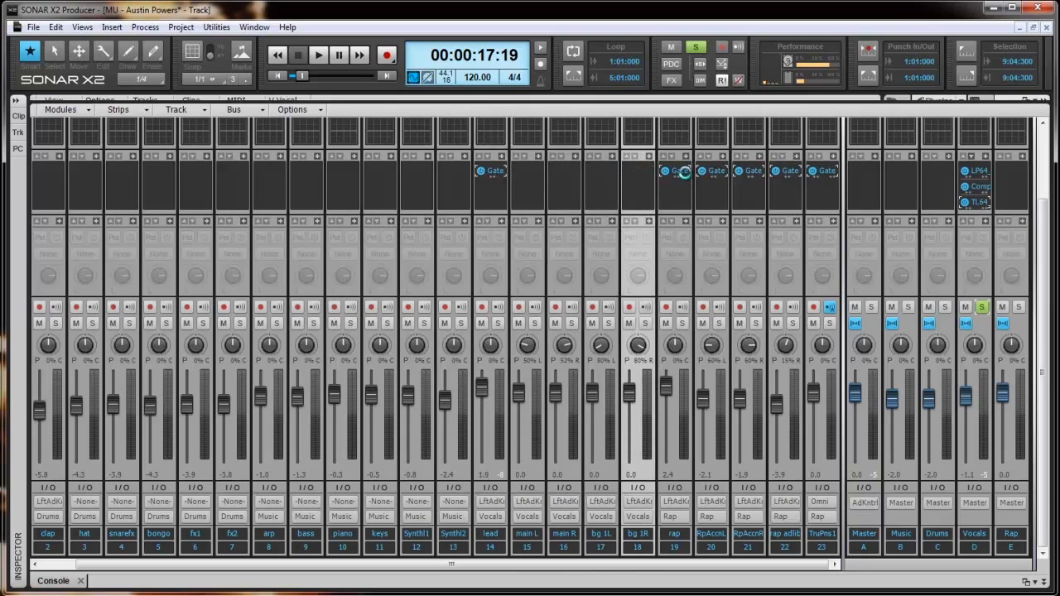
pyautogui.click(683, 171)
pyautogui.press('Delete')
pyautogui.click(712, 172)
pyautogui.press('Delete')
pyautogui.click(752, 171)
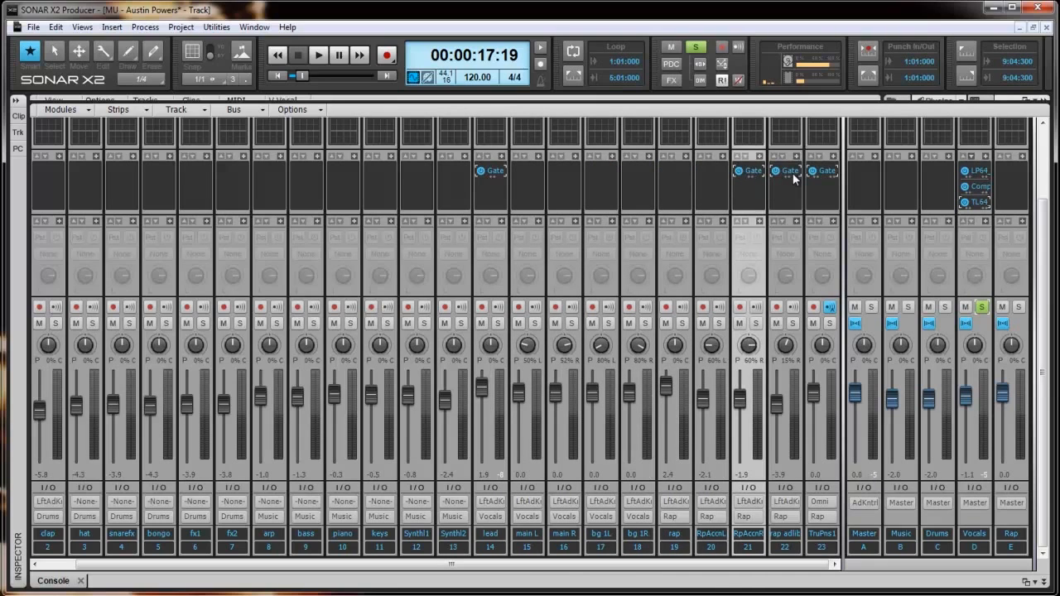
pyautogui.click(793, 177)
pyautogui.press('Delete')
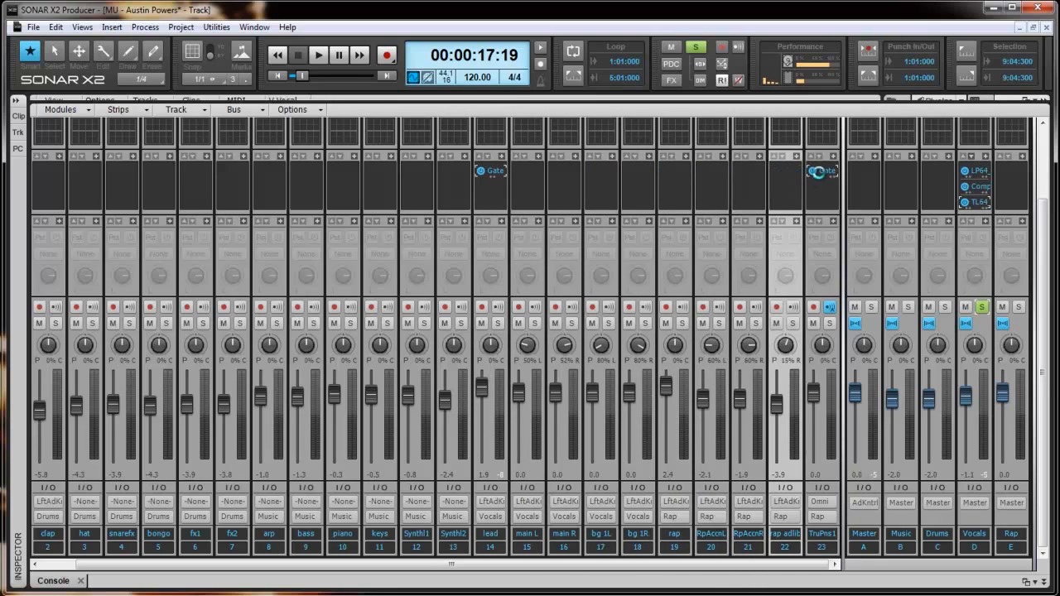
# Step: Copy the lead track's adjusted Gate to main L and remove the old Gate from TruPns1
pyautogui.moveTo(497, 178); pyautogui.dragTo(530, 172)
pyautogui.doubleClick(531, 172)
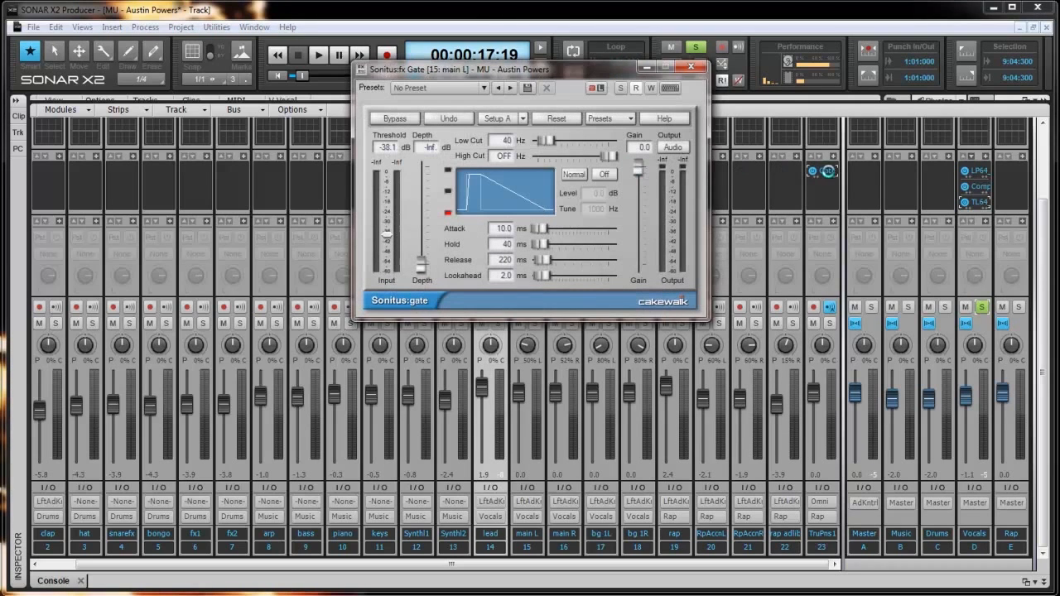
pyautogui.click(828, 171)
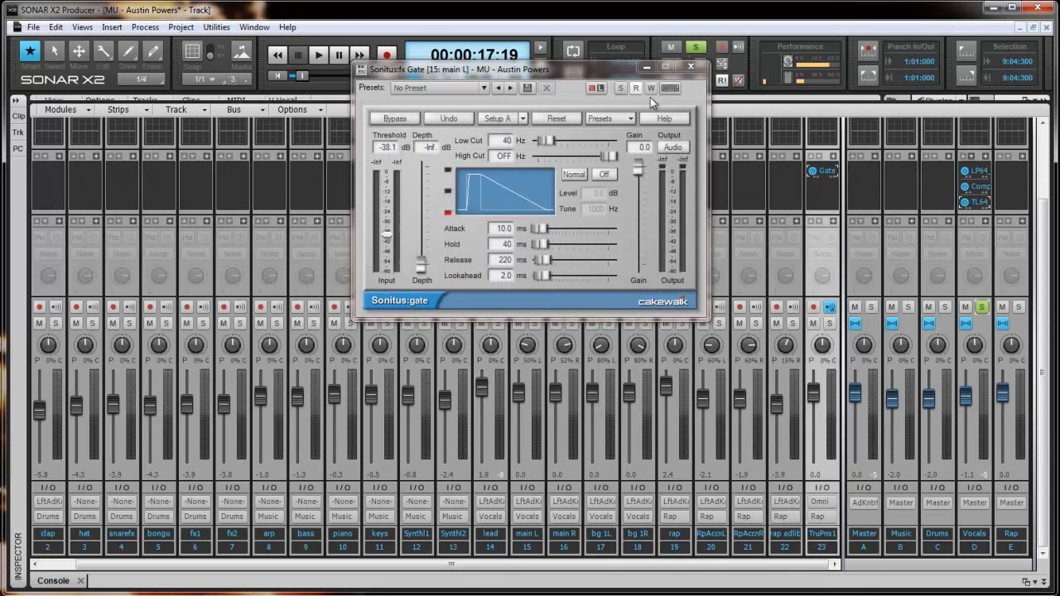
pyautogui.press('Delete')
pyautogui.moveTo(653, 69); pyautogui.dragTo(641, 229)
pyautogui.click(678, 222)
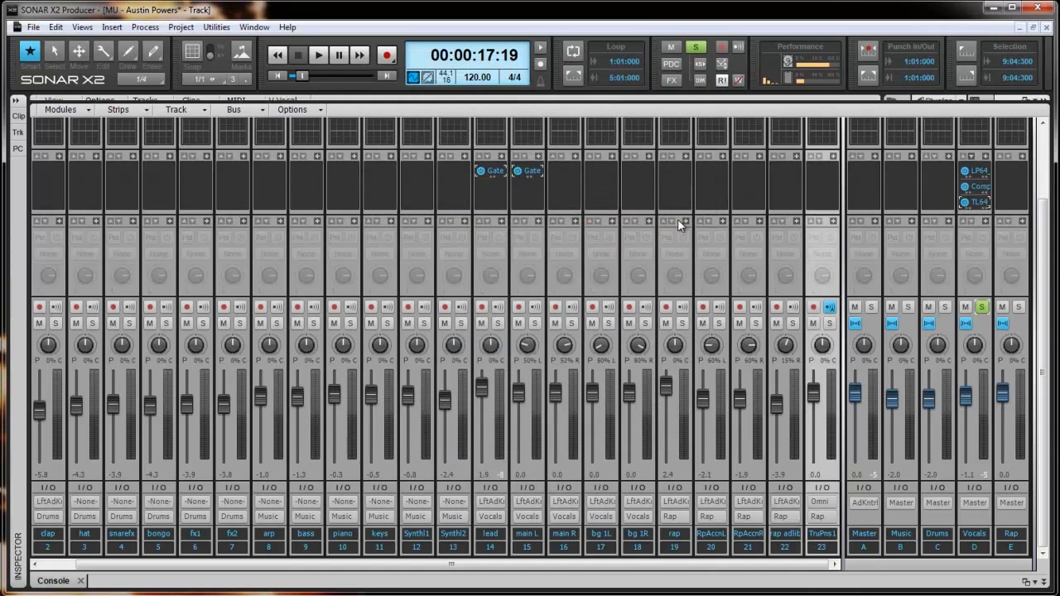
# Step: Copy the adjusted Gate to each remaining track from main R through TruPns1 and close the Gate window
pyautogui.moveTo(517, 173); pyautogui.dragTo(820, 172)
pyautogui.doubleClick(568, 172)
pyautogui.doubleClick(605, 171)
pyautogui.doubleClick(643, 171)
pyautogui.doubleClick(672, 173)
pyautogui.doubleClick(712, 171)
pyautogui.doubleClick(750, 170)
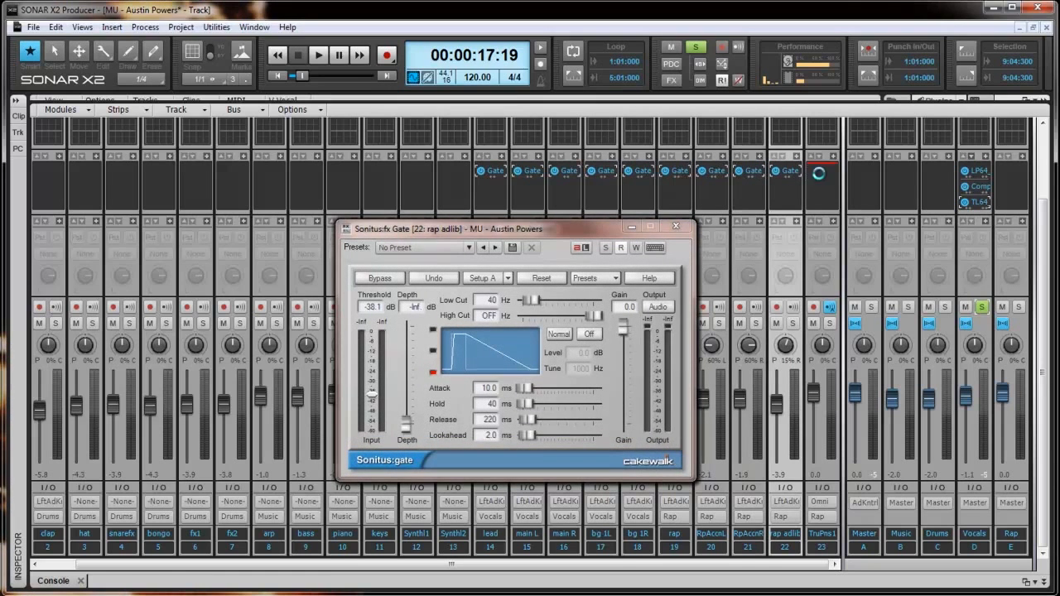
pyautogui.doubleClick(823, 170)
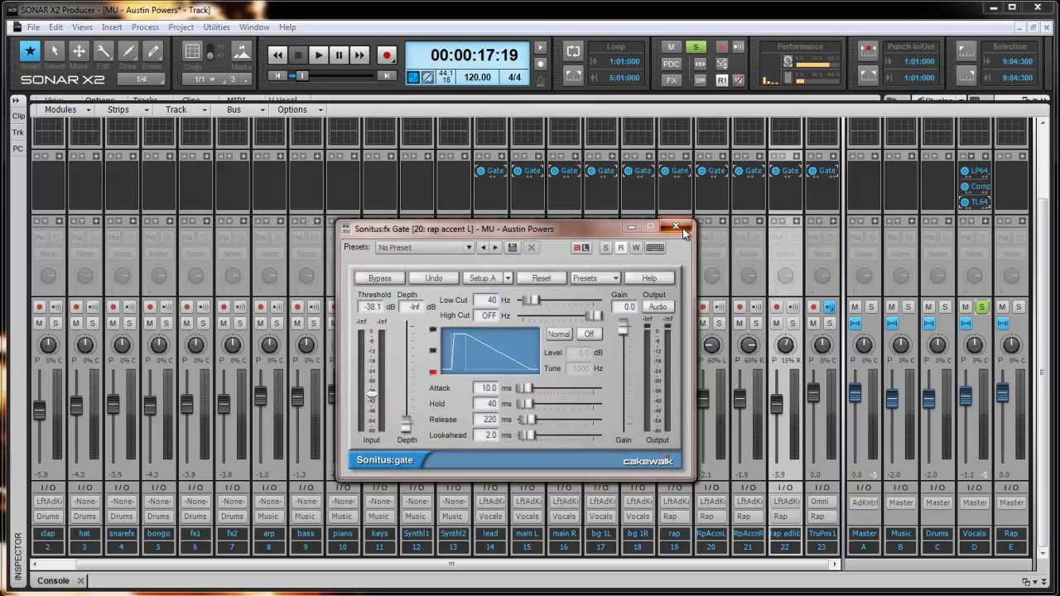
pyautogui.click(678, 227)
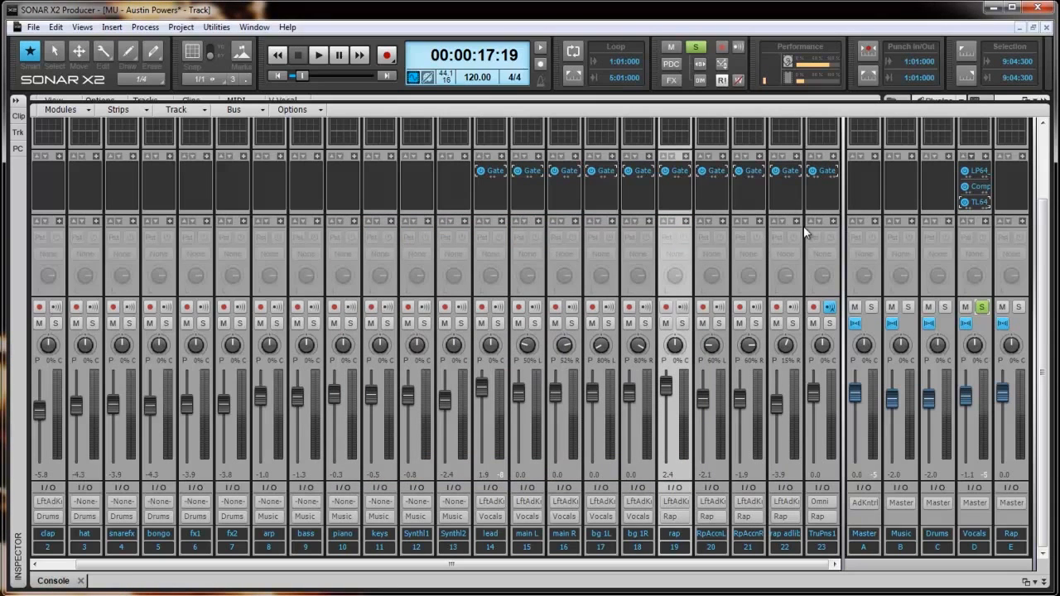
# Step: Play the soloed vocals, return to the Track view and open the TL64_TubeLeveler on the Vocals bus
pyautogui.press('space')
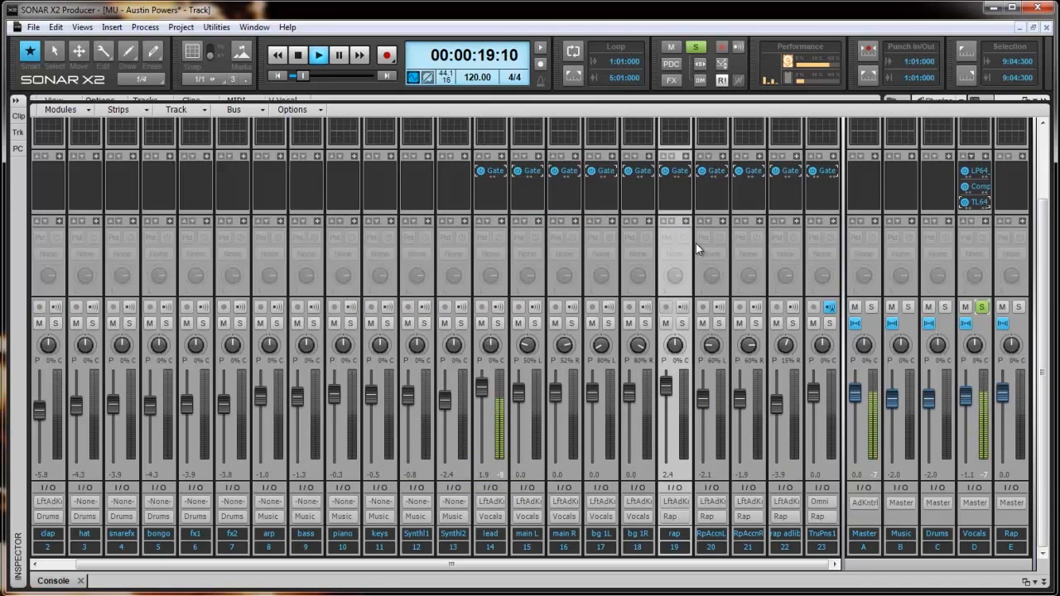
pyautogui.press('d')
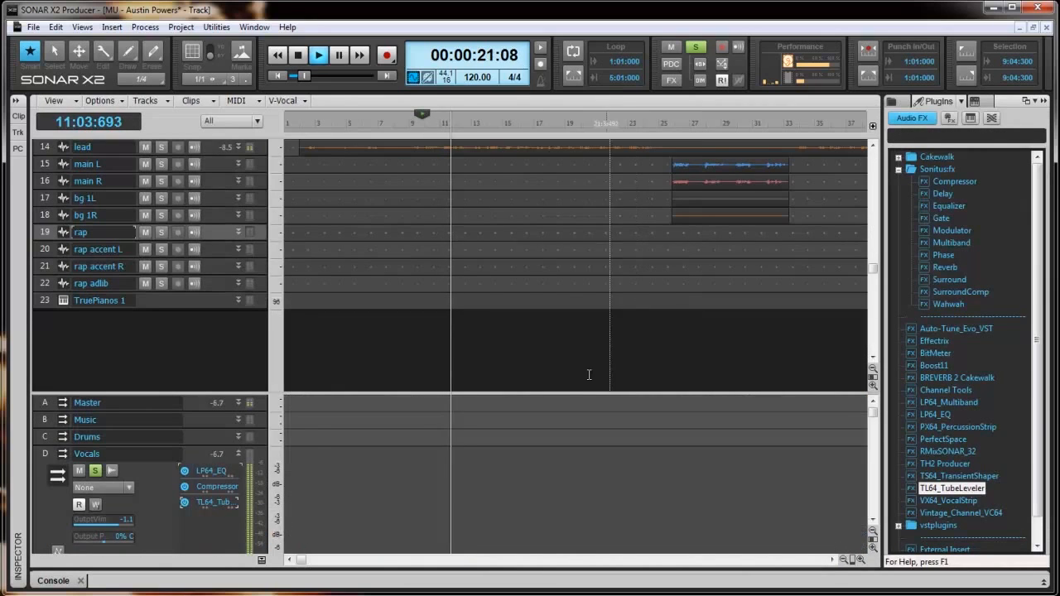
pyautogui.doubleClick(214, 502)
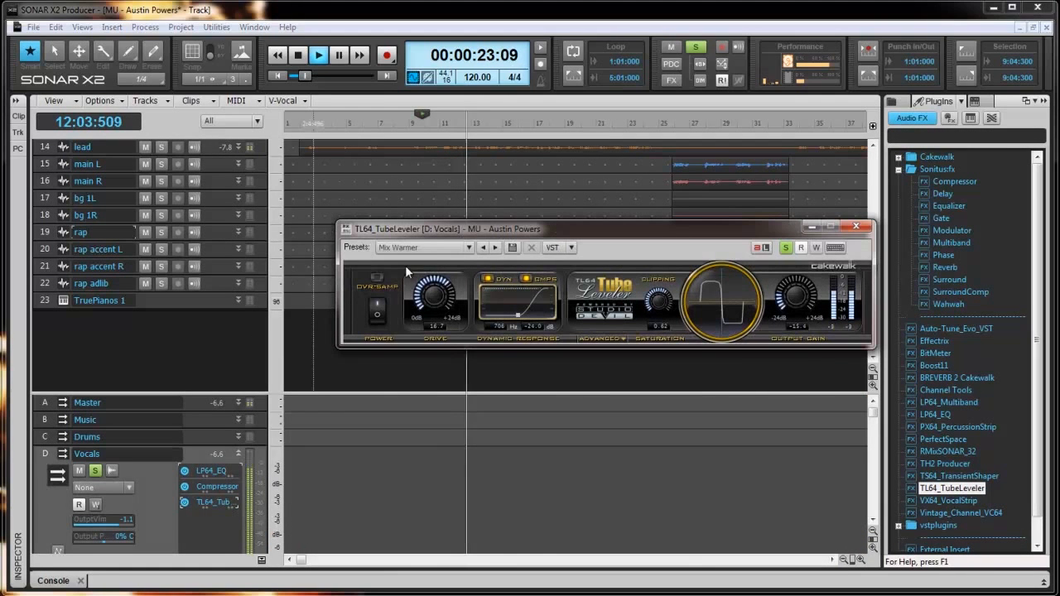
# Step: Audition the TubeLeveler presets Vocal Tube, Subtle Warm Dirt and Warm 1 on the Vocals bus
pyautogui.click(469, 247)
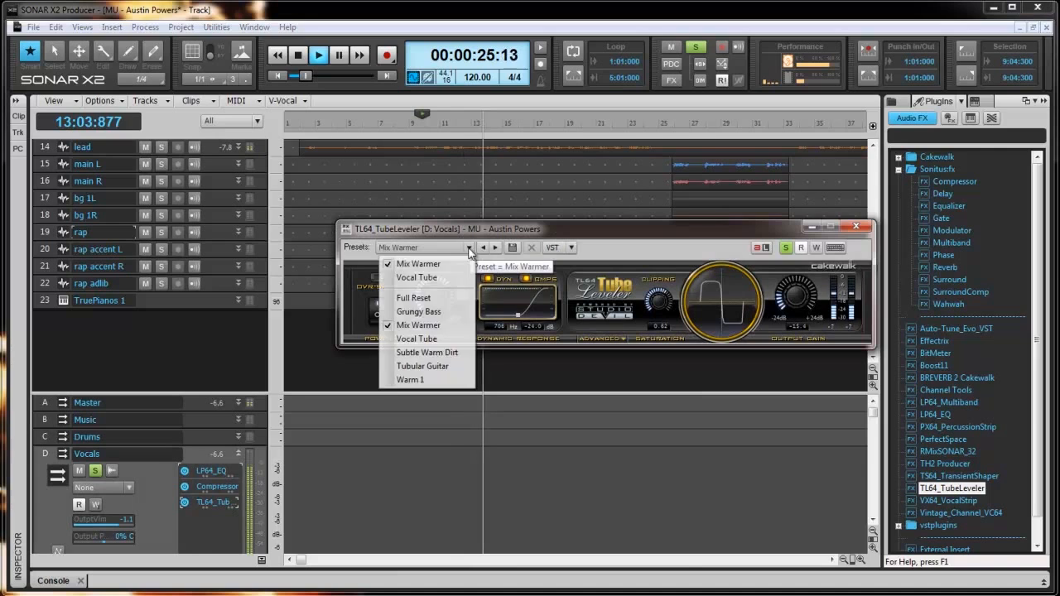
pyautogui.click(416, 277)
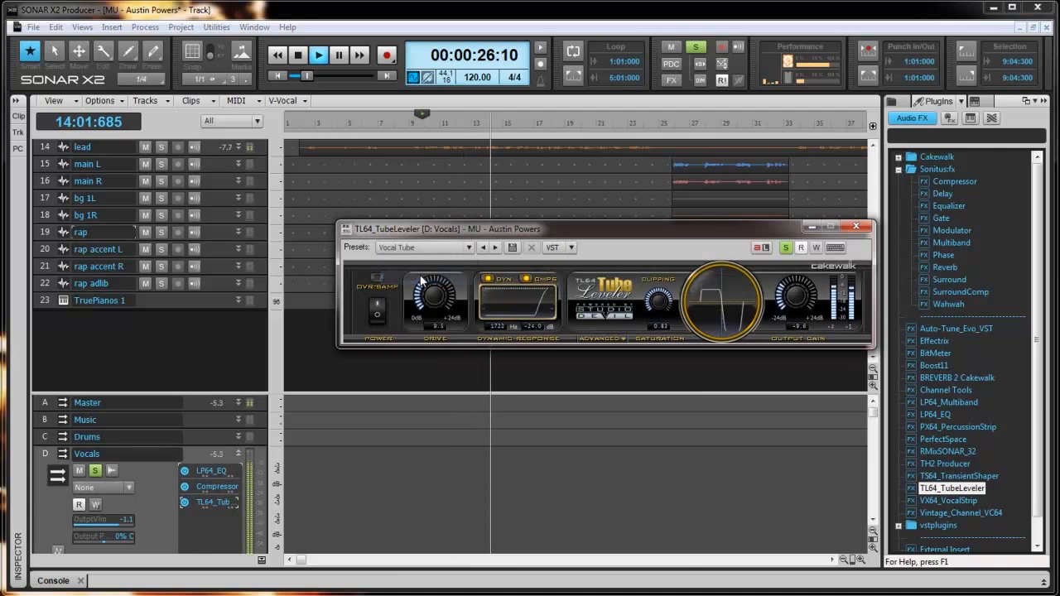
pyautogui.click(468, 248)
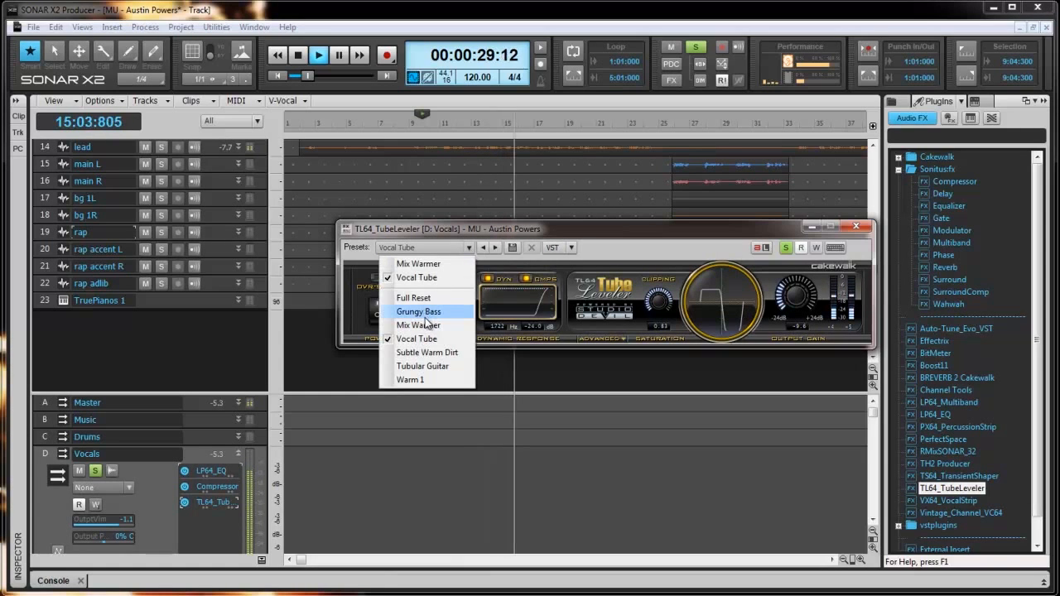
pyautogui.click(427, 352)
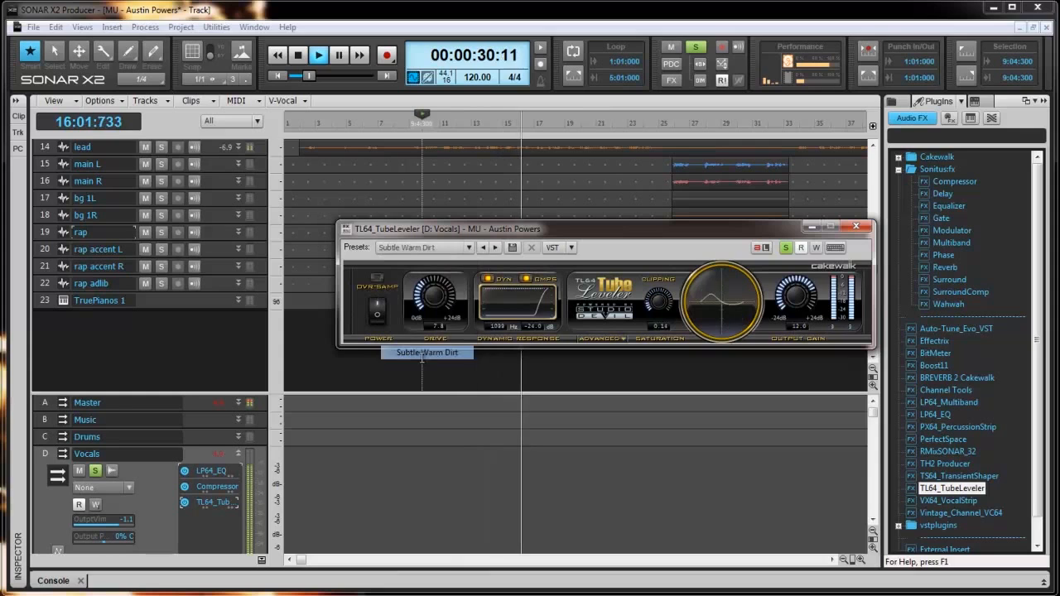
pyautogui.press('space')
pyautogui.click(466, 250)
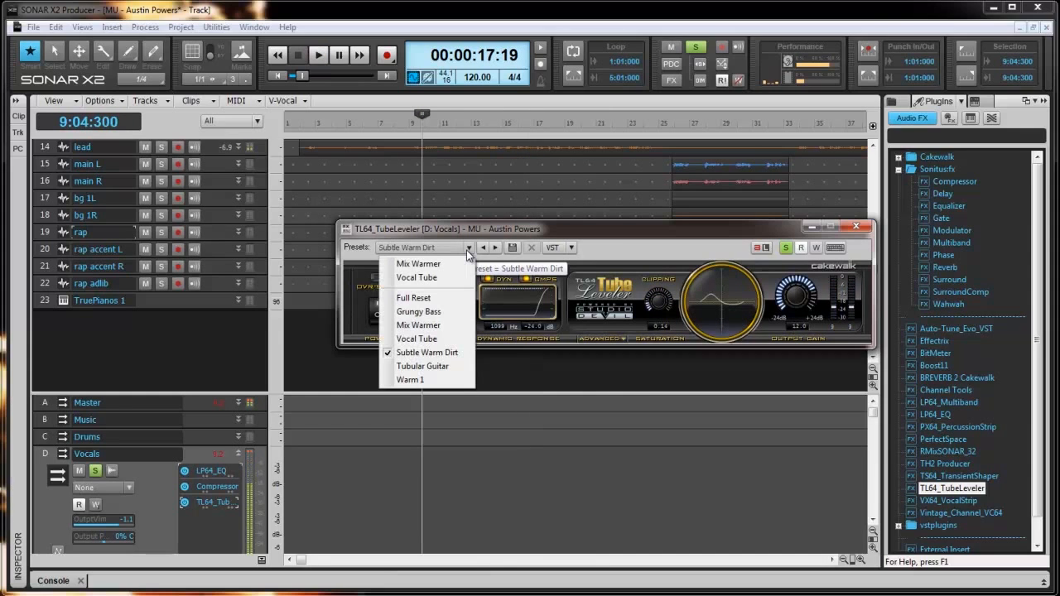
pyautogui.click(406, 380)
pyautogui.press('space')
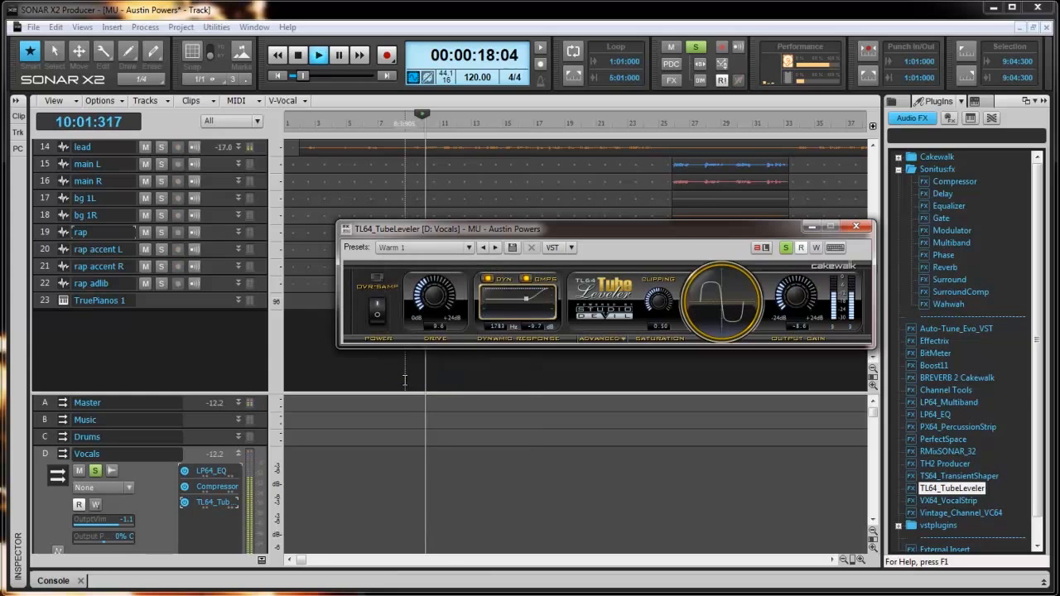
# Step: Set the TubeLeveler back to the Mix Warmer preset, stop playback and close its window
pyautogui.click(452, 247)
pyautogui.click(437, 266)
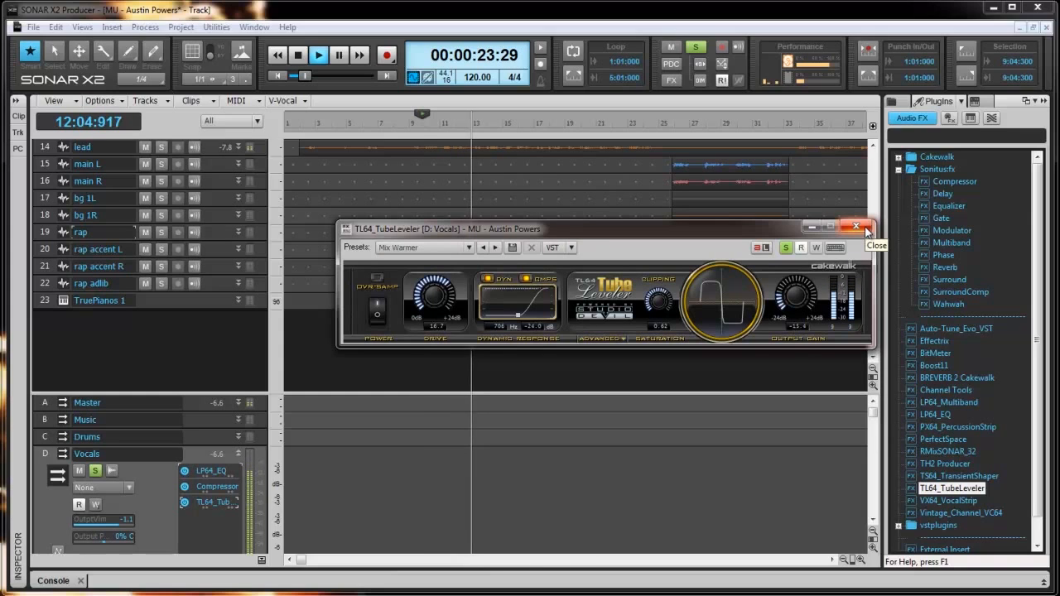
pyautogui.press('space')
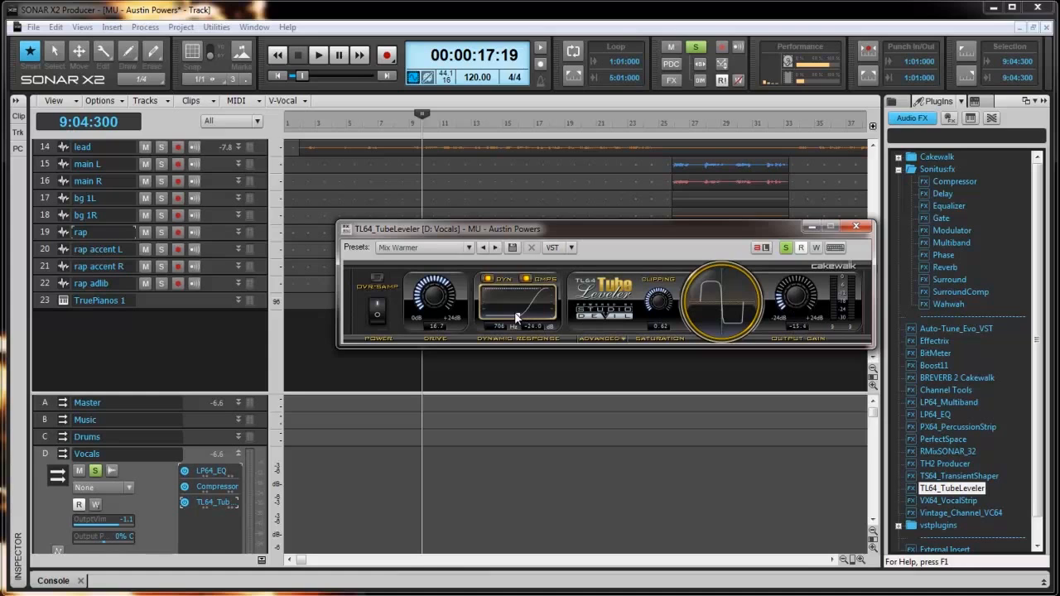
pyautogui.click(526, 280)
pyautogui.click(744, 215)
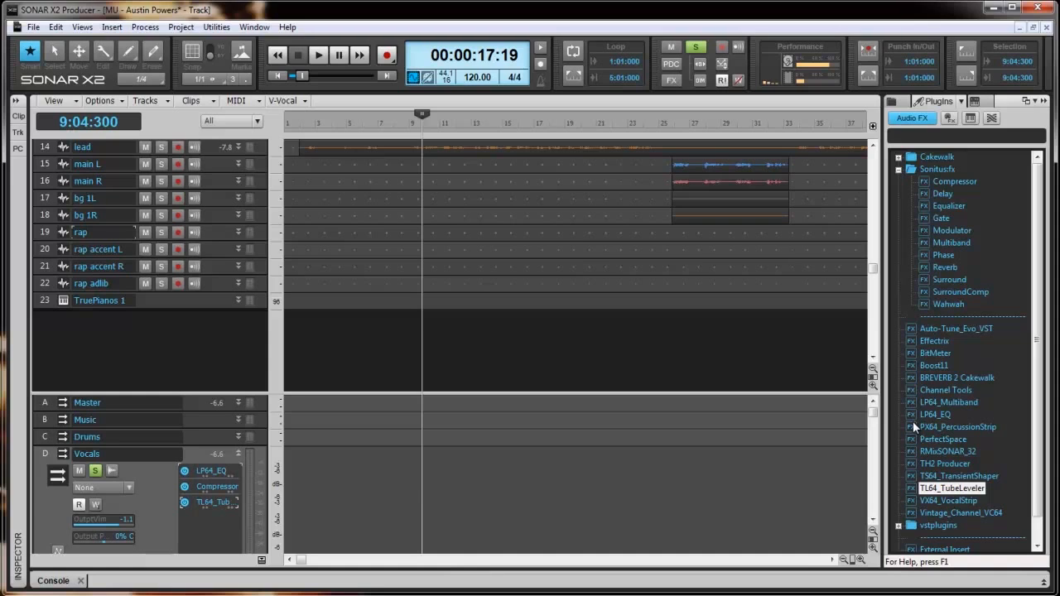
# Step: Add a Sonitus Delay to the Vocals bus with 5% feedback, 6% crossfeed and 7% mix, and audition it
pyautogui.click(941, 194)
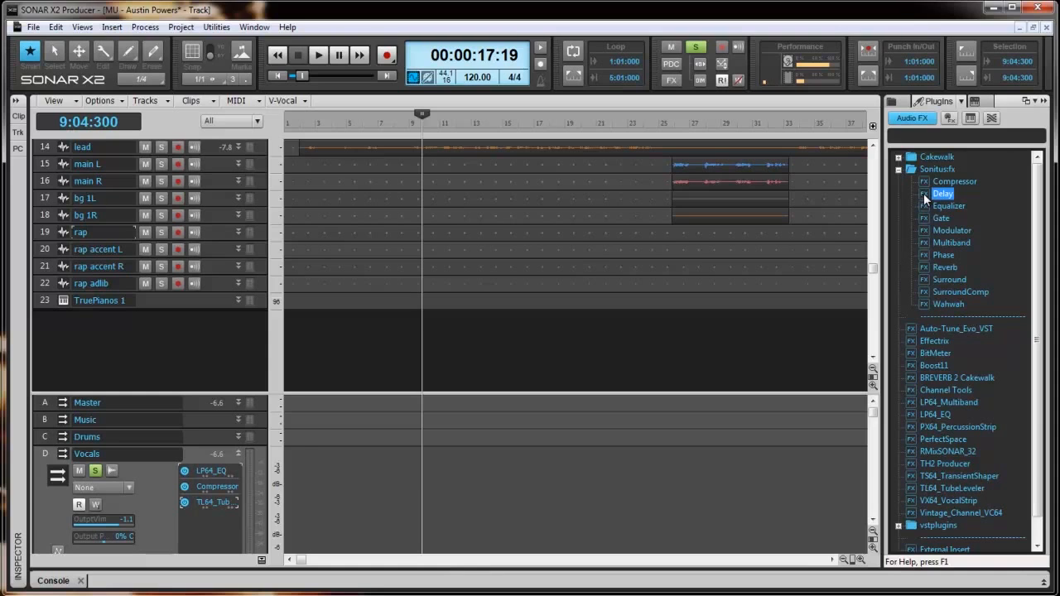
pyautogui.moveTo(627, 226); pyautogui.dragTo(189, 524)
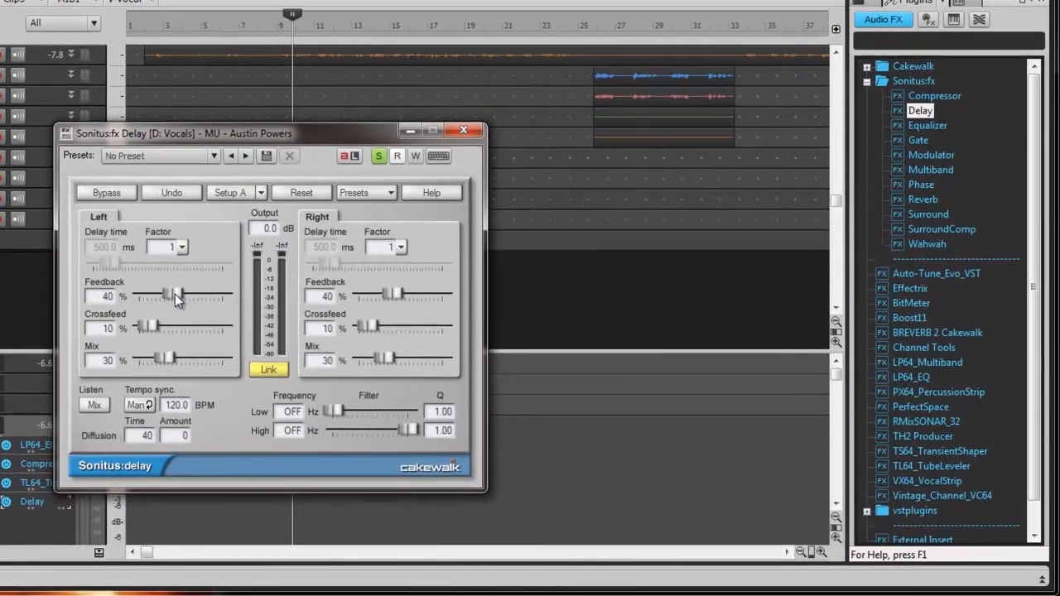
pyautogui.moveTo(175, 295); pyautogui.dragTo(141, 358)
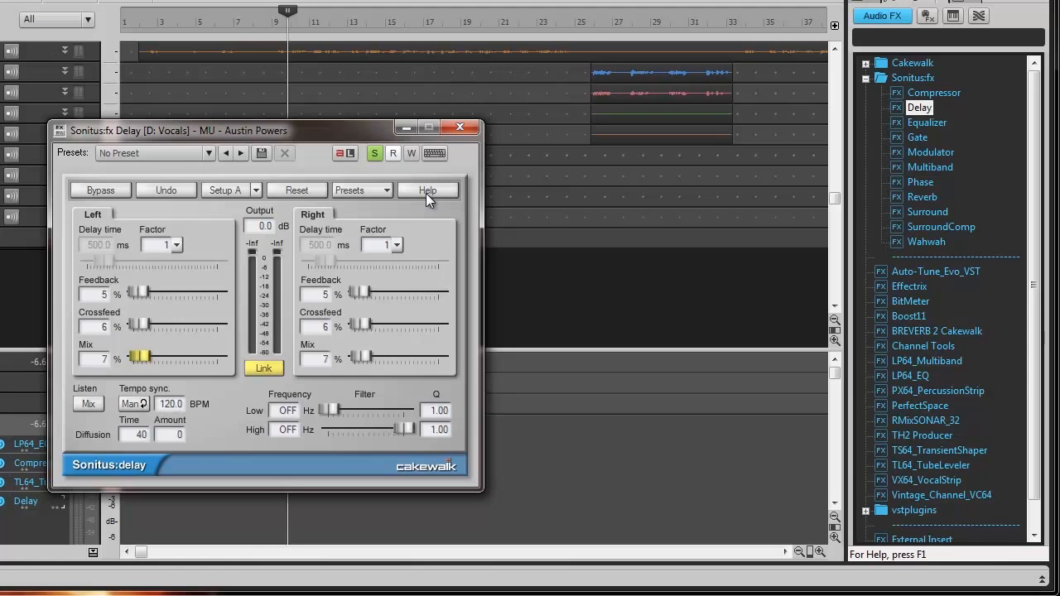
pyautogui.press('space')
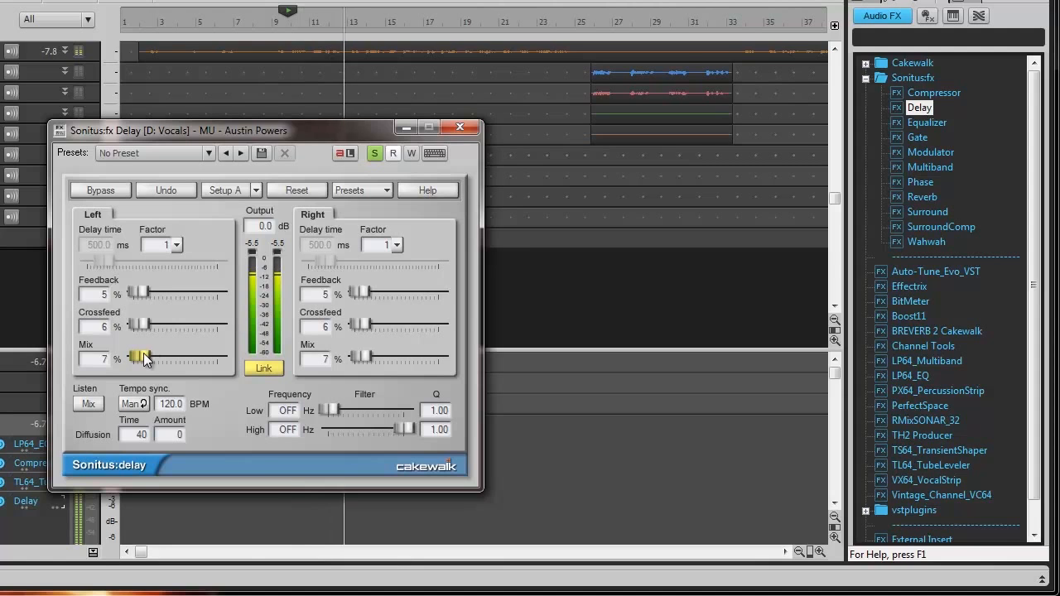
pyautogui.press('space')
# Step: Try the Delay with 20% feedback, 30% crossfeed and 40% mix, and play the vocals
pyautogui.moveTo(140, 293); pyautogui.dragTo(143, 290)
pyautogui.moveTo(149, 289); pyautogui.dragTo(154, 288)
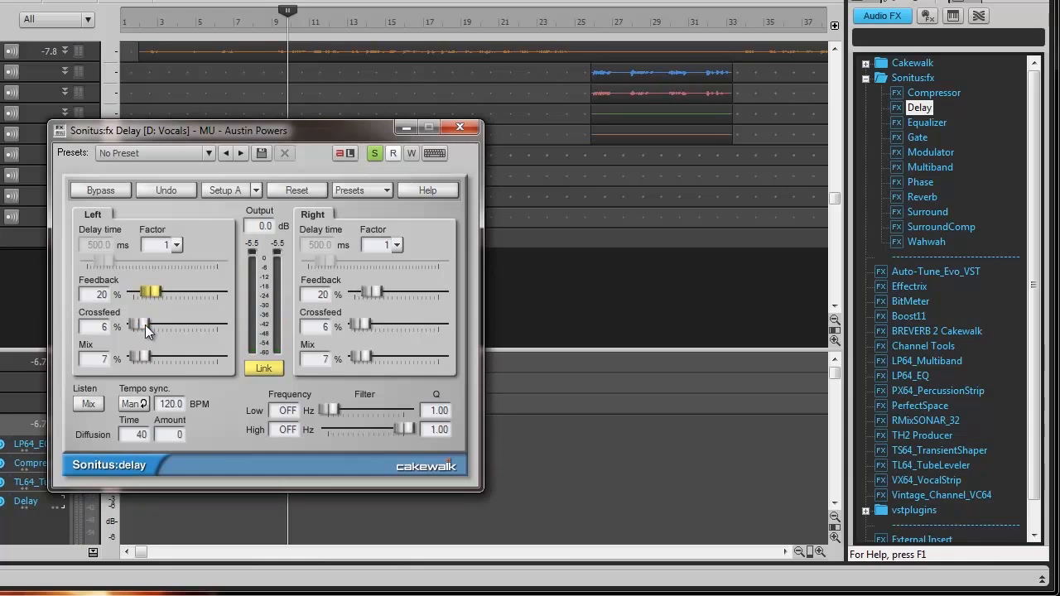
pyautogui.moveTo(143, 325); pyautogui.dragTo(171, 356)
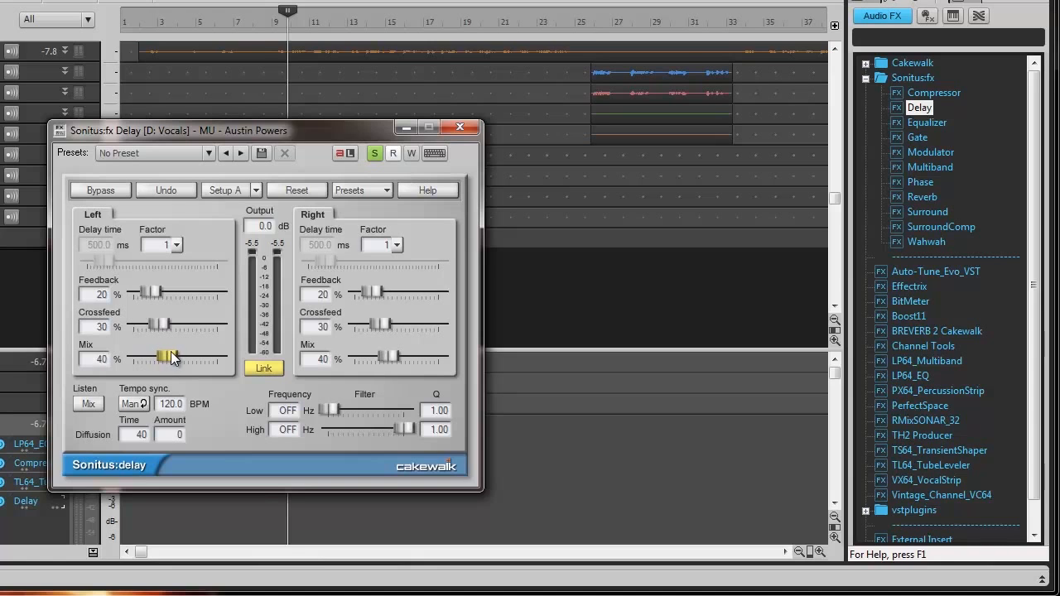
pyautogui.press('space')
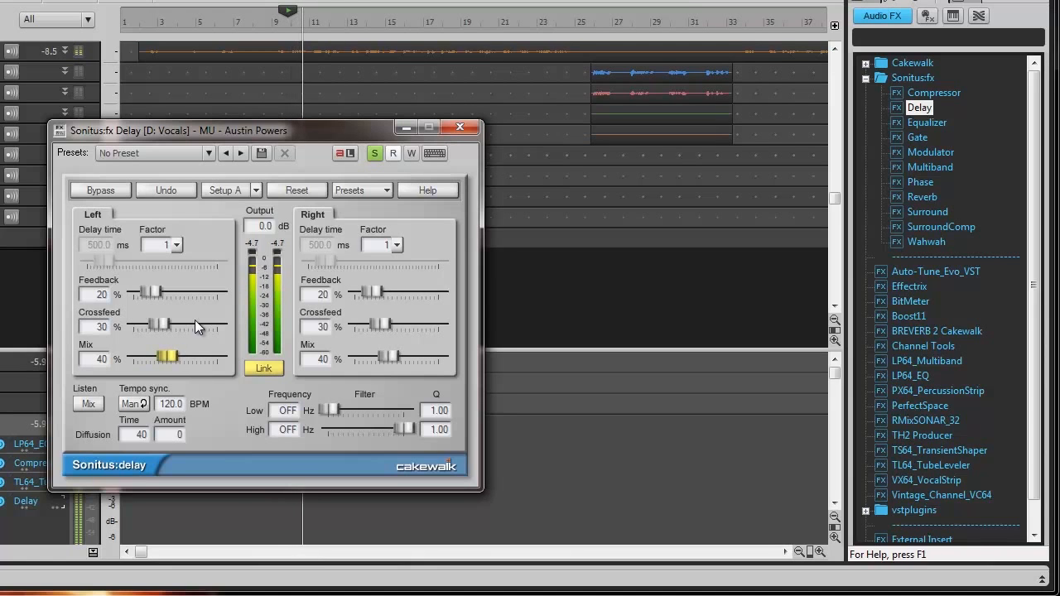
# Step: Set the Delay's left and right factors to 2 during playback
pyautogui.click(174, 246)
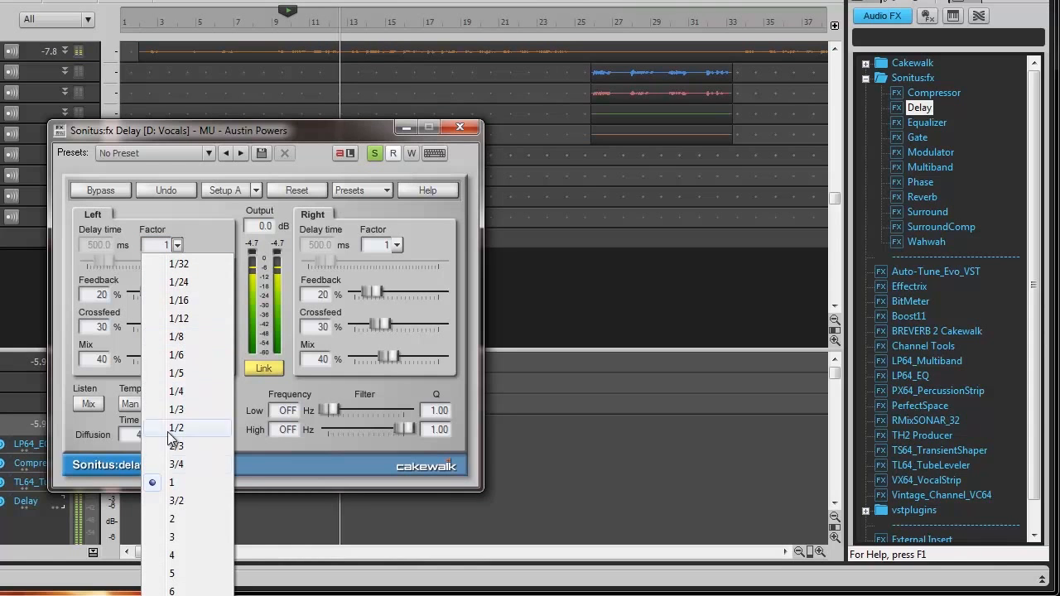
pyautogui.click(173, 519)
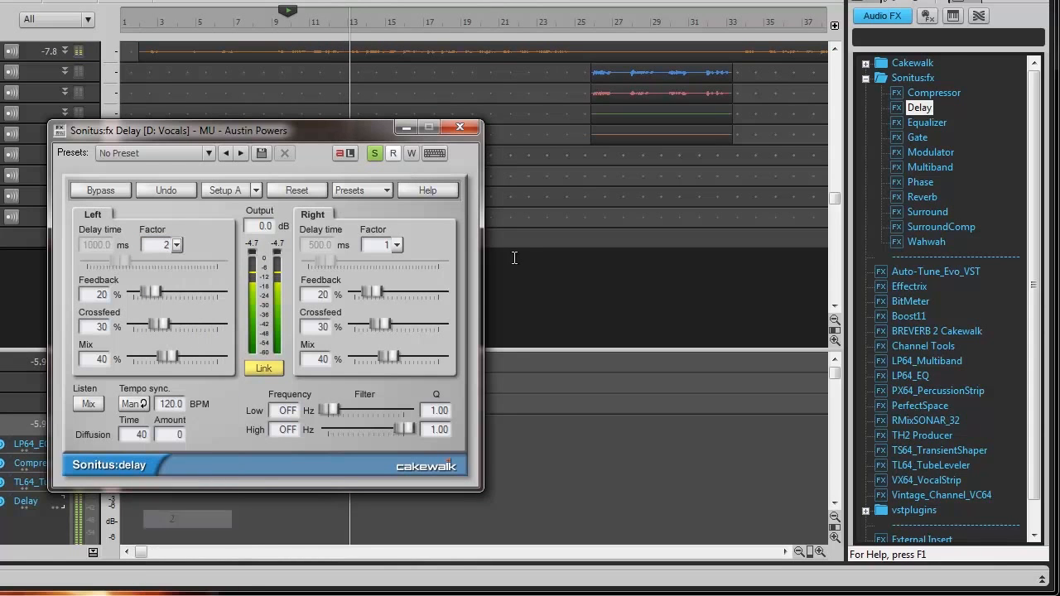
pyautogui.click(397, 245)
pyautogui.click(393, 517)
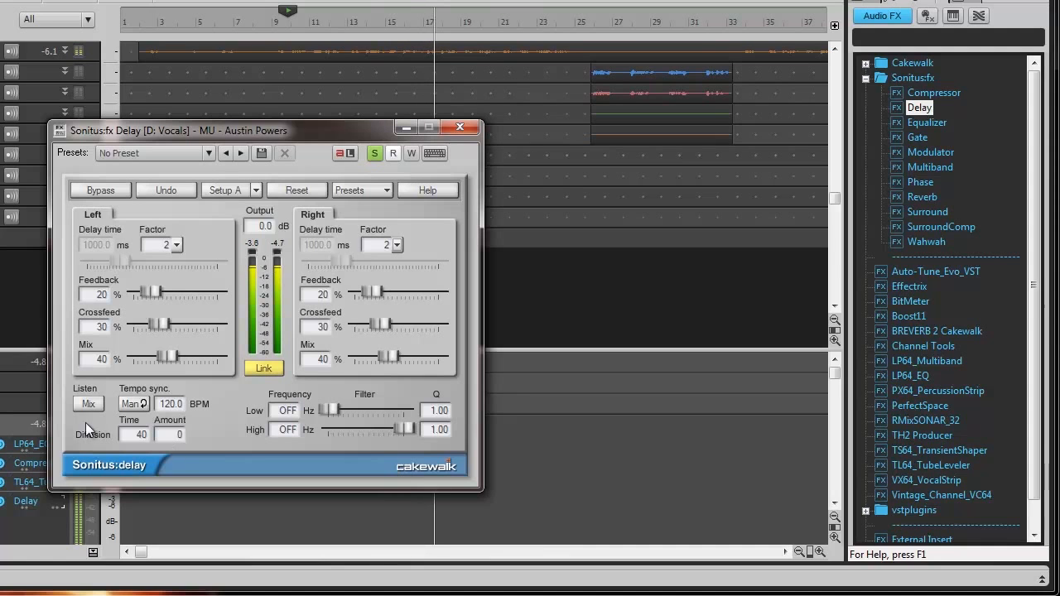
# Step: Reduce the Delay to 5% feedback, 6% crossfeed and 4% mix, close its window and stop playback
pyautogui.moveTo(154, 295); pyautogui.dragTo(137, 350)
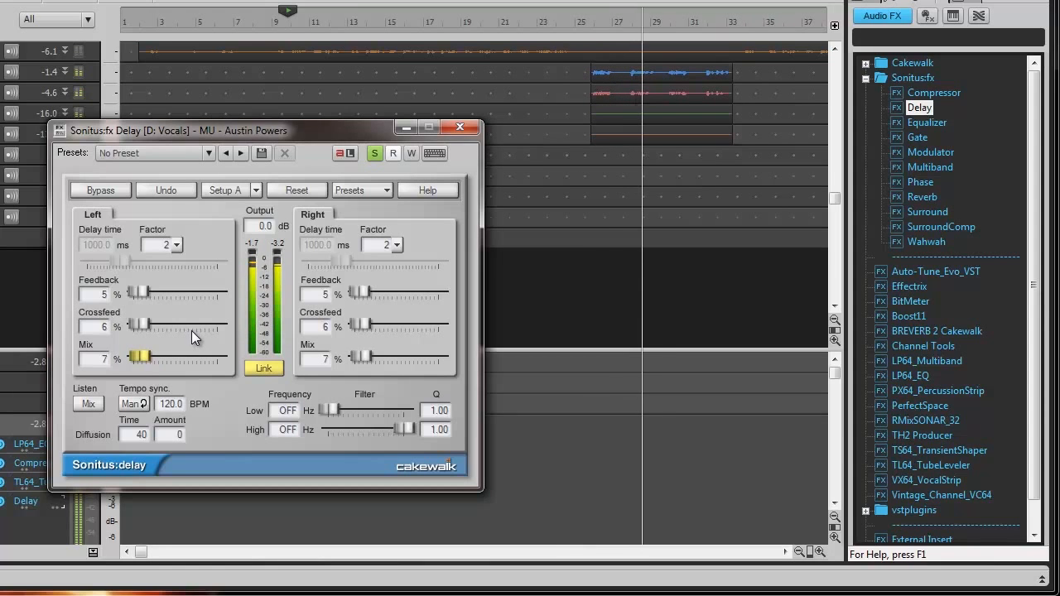
pyautogui.press('space')
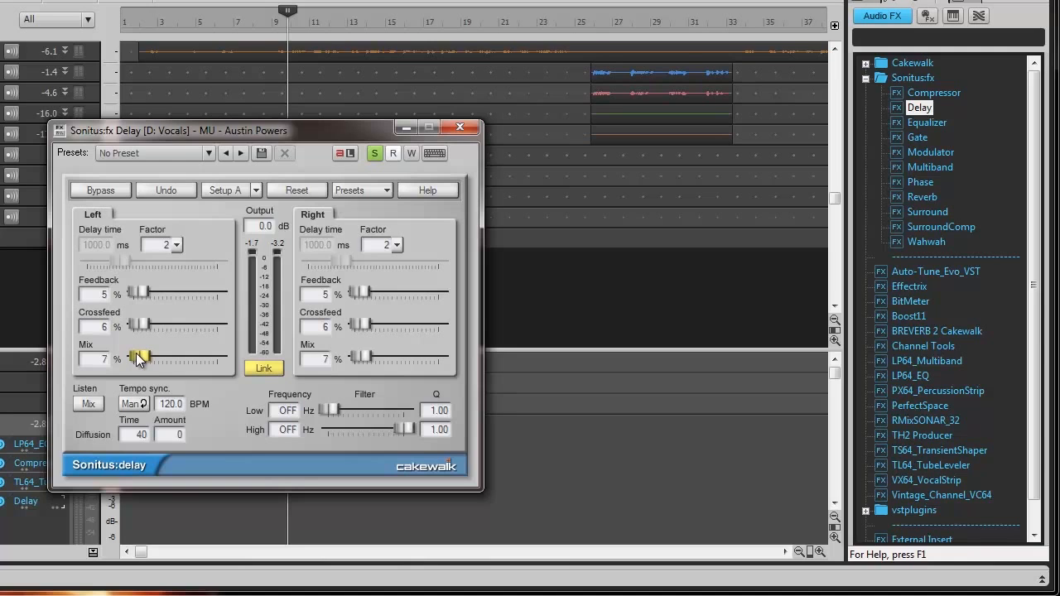
pyautogui.moveTo(137, 357); pyautogui.dragTo(133, 357)
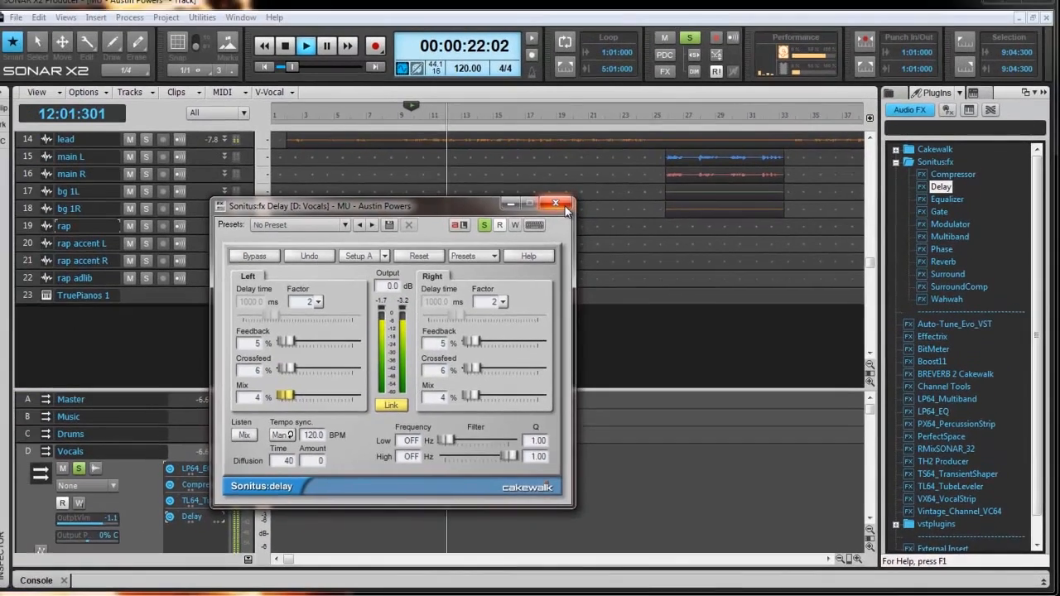
pyautogui.click(461, 127)
pyautogui.press('space')
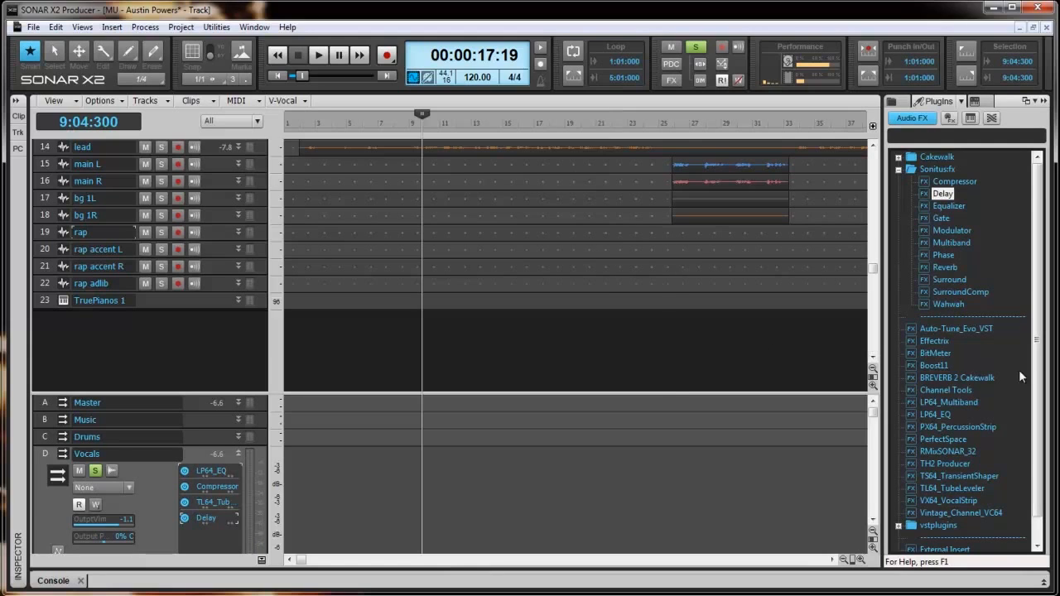
pyautogui.click(943, 268)
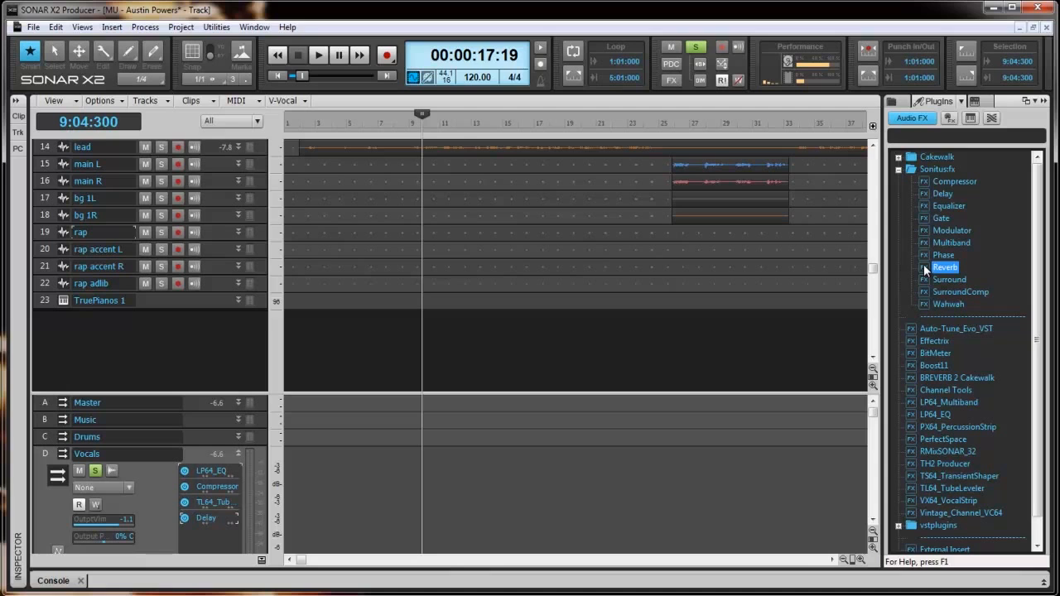
pyautogui.moveTo(926, 270); pyautogui.dragTo(360, 476)
pyautogui.moveTo(183, 538); pyautogui.dragTo(192, 535)
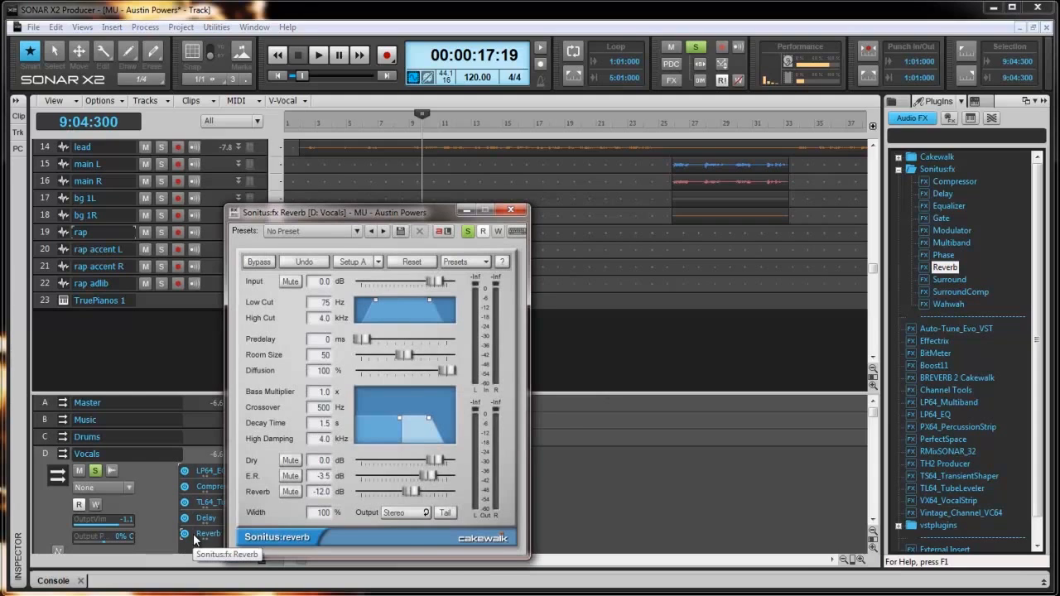
pyautogui.press('Delete')
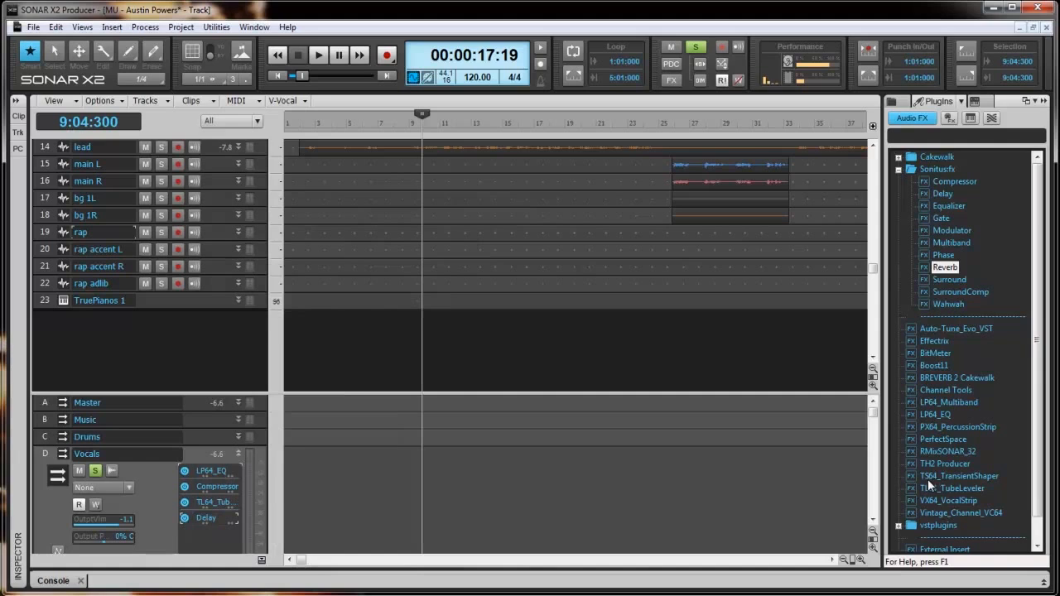
# Step: Add the PerfectSpace convolution reverb to the end of the Vocals bus's effects
pyautogui.click(928, 440)
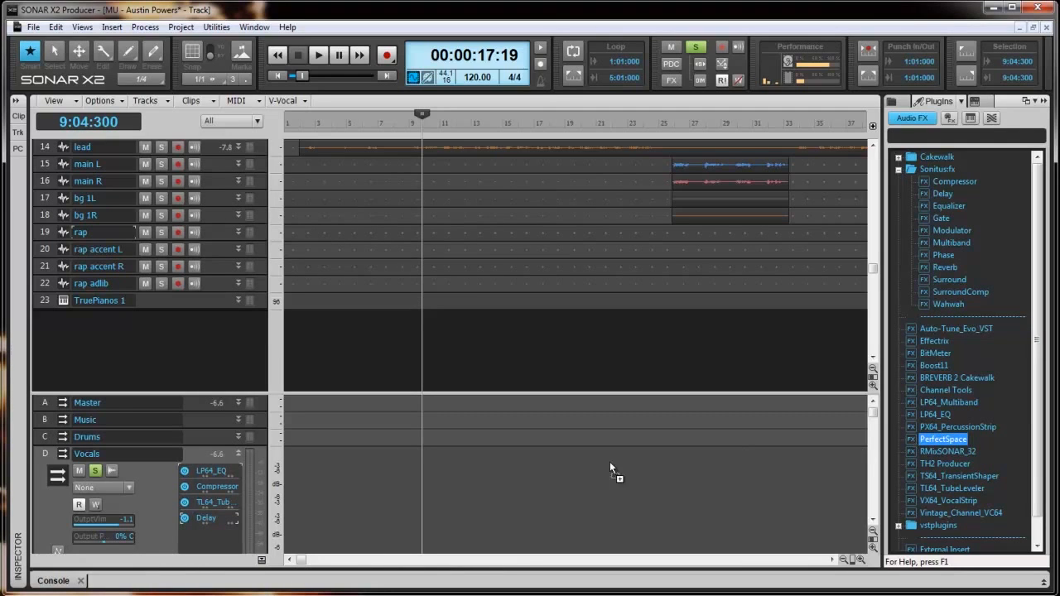
pyautogui.moveTo(610, 461); pyautogui.dragTo(207, 527)
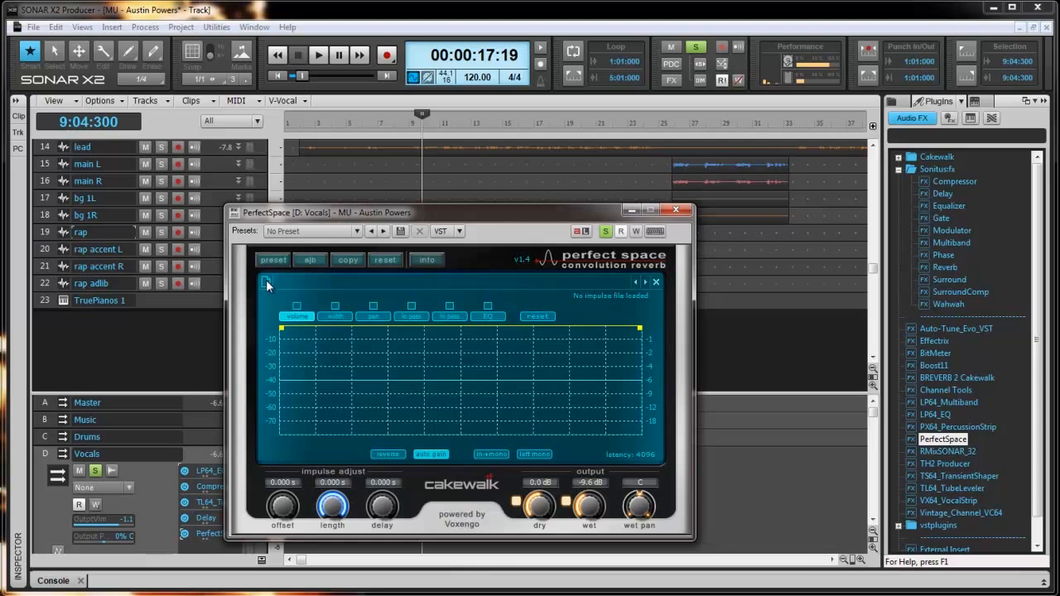
# Step: Show the Console without the PerfectSpace window and expand the Vocals bus's ProChannel
pyautogui.hotkey('alt', '2')
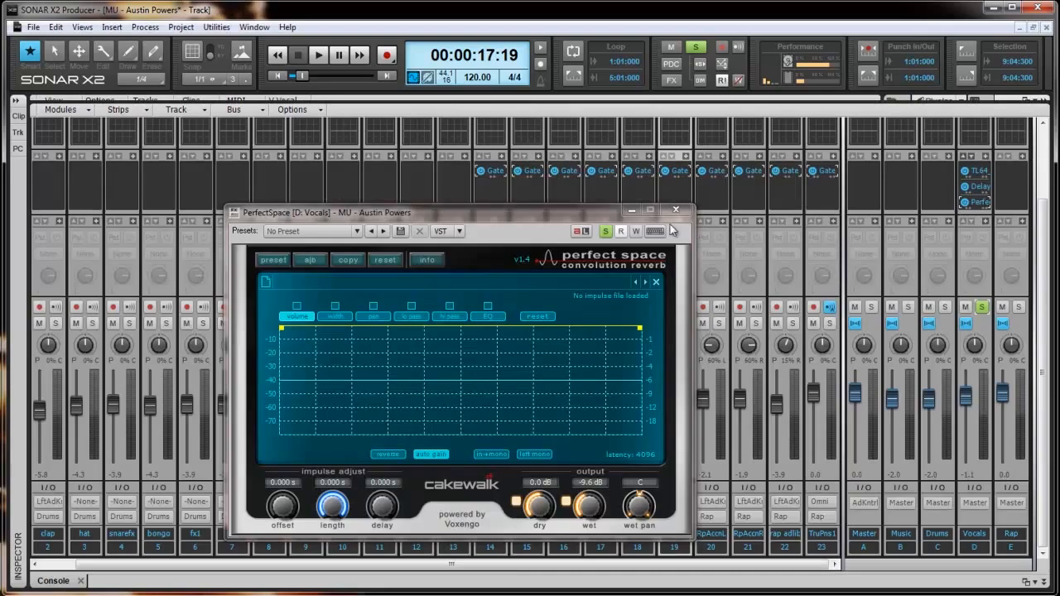
pyautogui.click(676, 210)
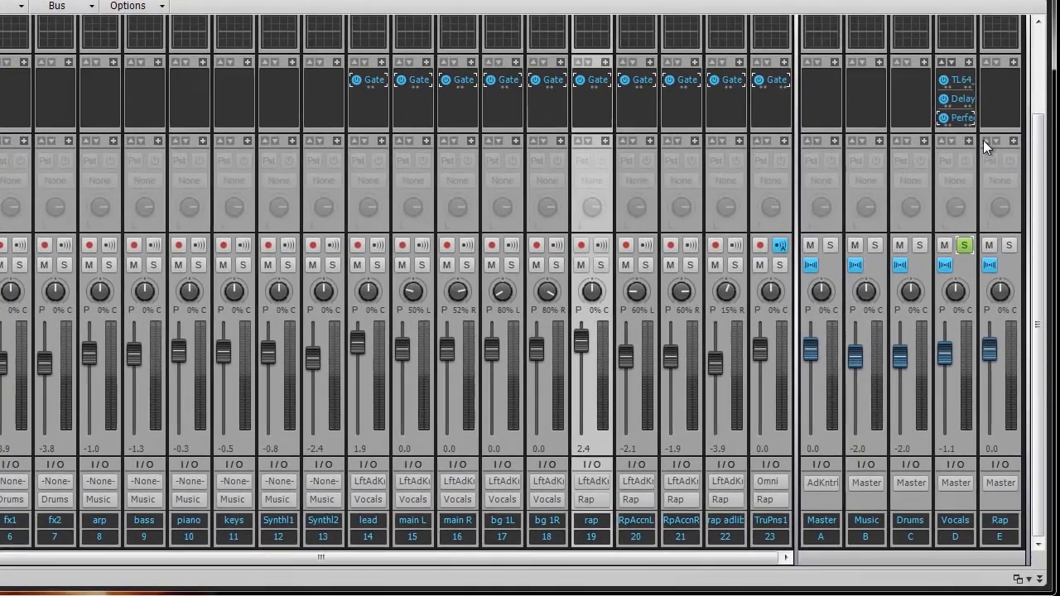
pyautogui.scroll(3, 981, 124)
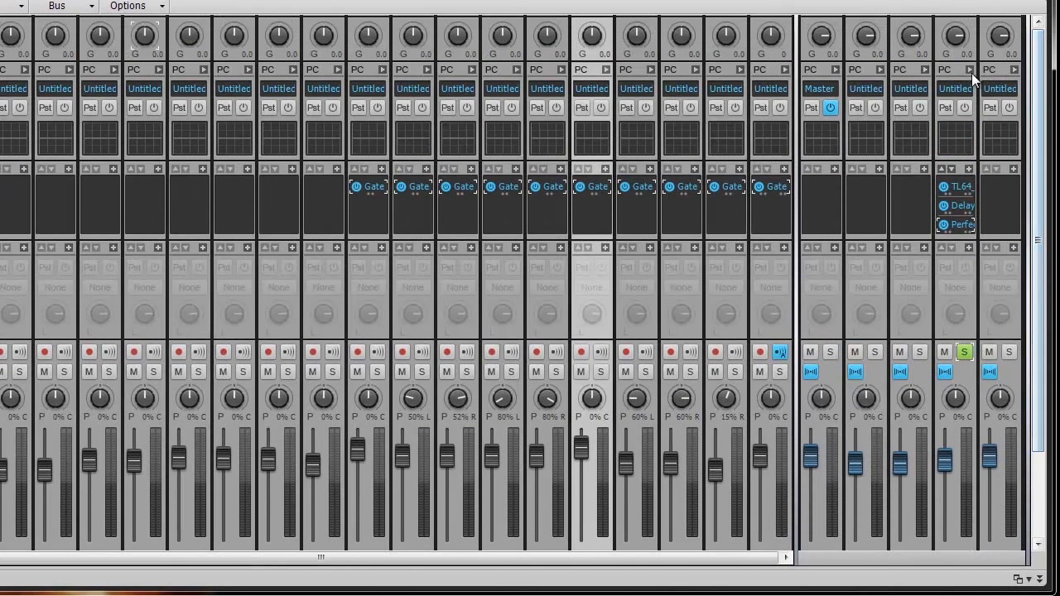
pyautogui.click(969, 71)
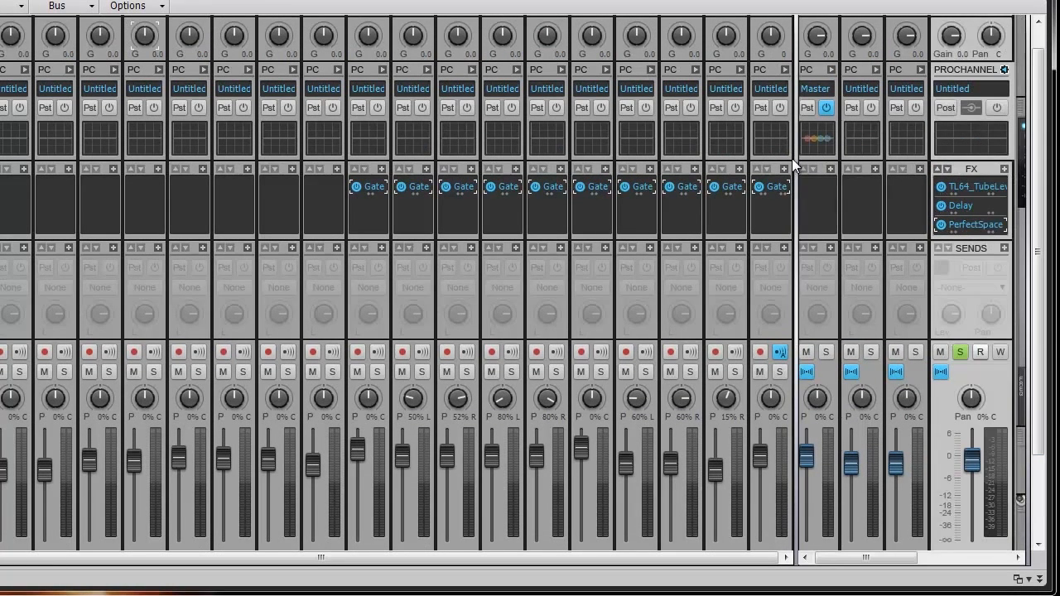
# Step: Widen the Console's bus pane and try the EQ and Tube modules of the Vocals bus's ProChannel on and off
pyautogui.moveTo(793, 161); pyautogui.dragTo(534, 145)
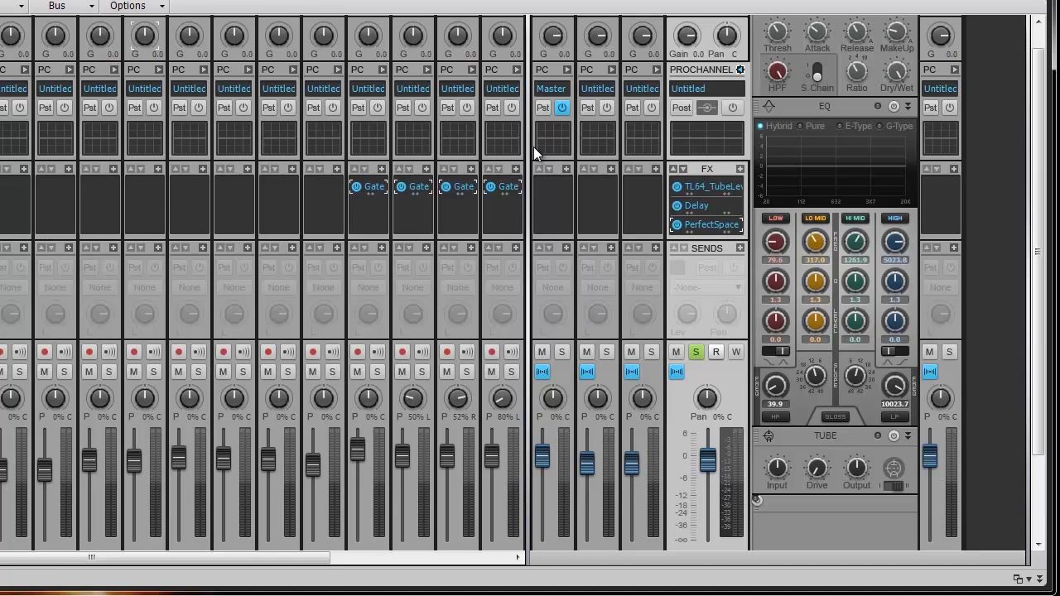
pyautogui.moveTo(839, 191)
pyautogui.click(894, 107)
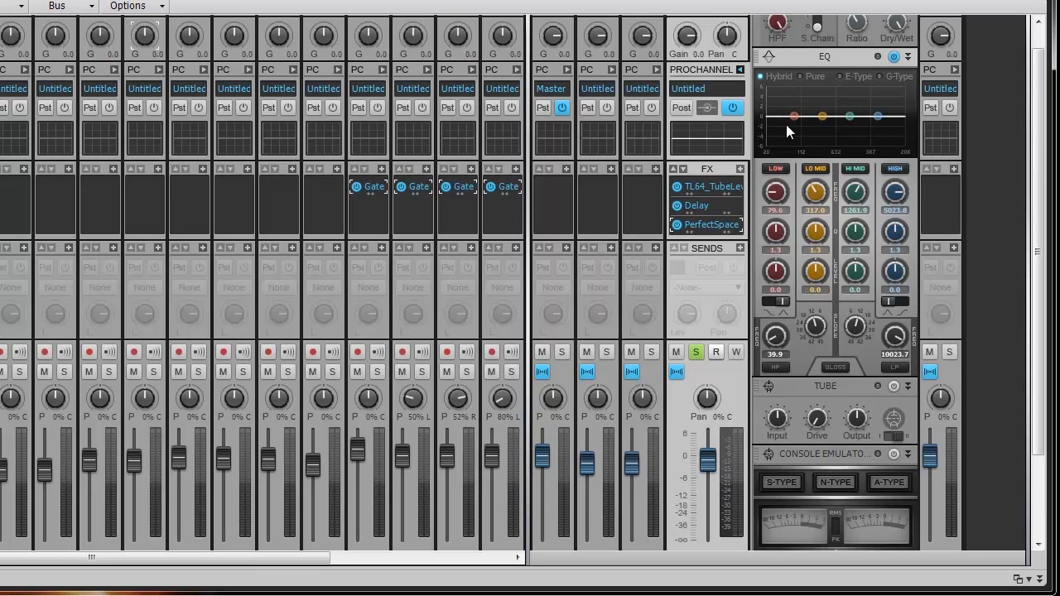
pyautogui.click(898, 57)
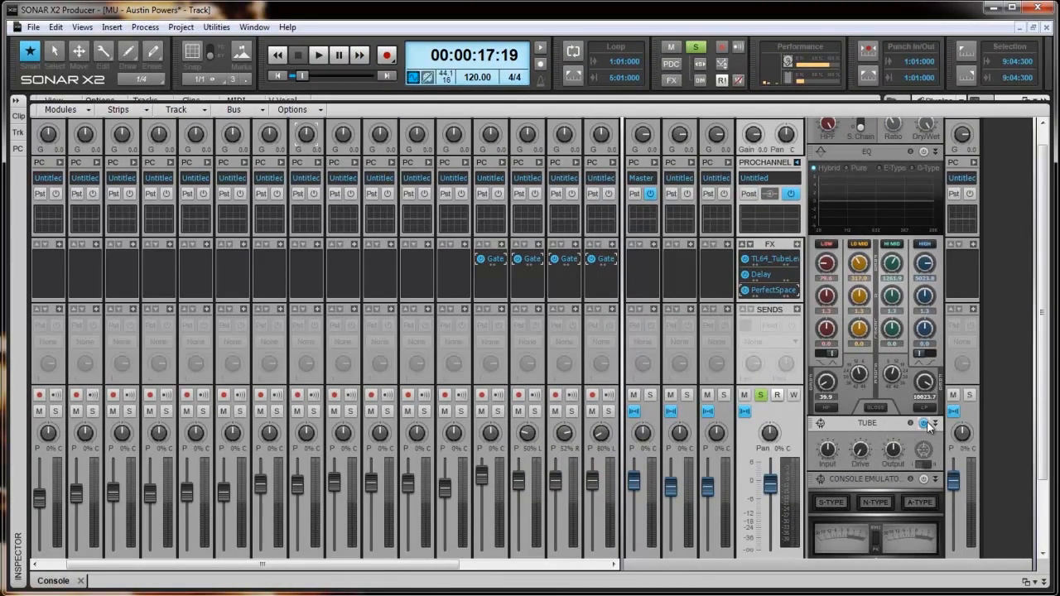
pyautogui.click(924, 424)
# Step: Switch off the Vocals bus's ProChannel, collapse it and narrow the bus pane to give the track strips more room
pyautogui.click(797, 163)
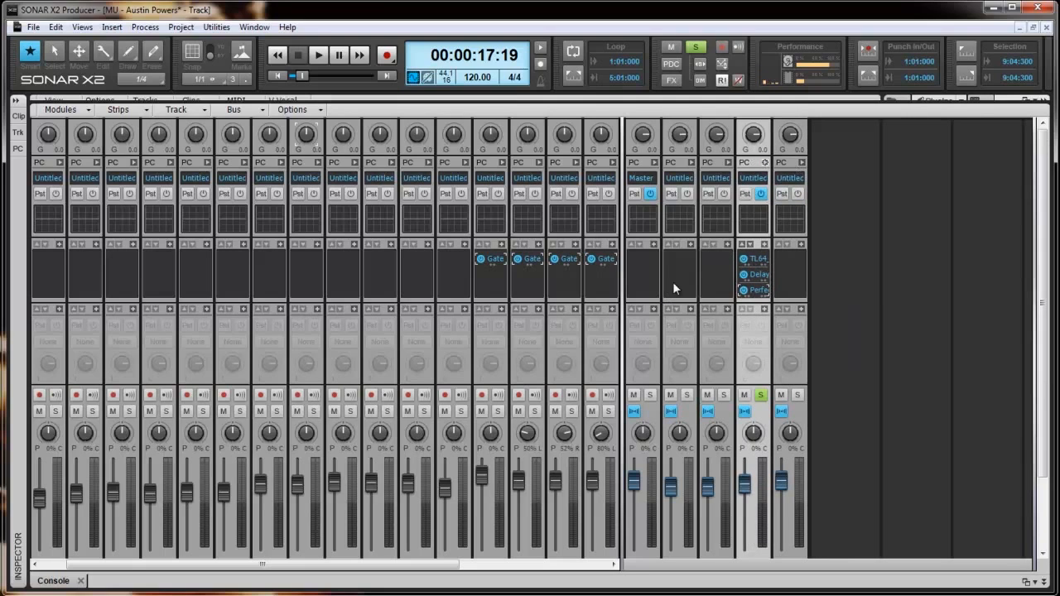
pyautogui.click(765, 164)
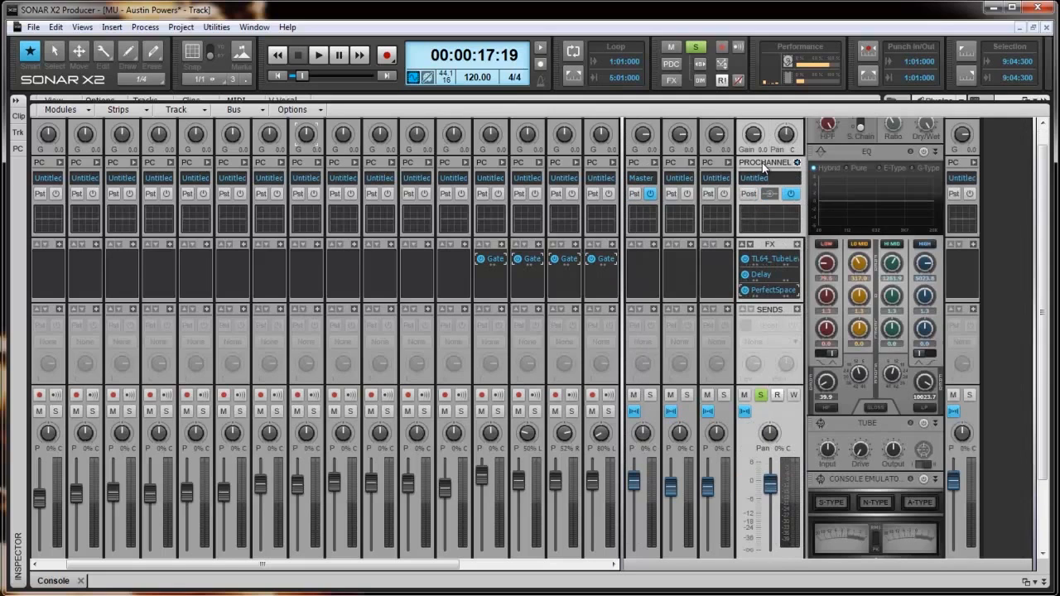
pyautogui.click(791, 194)
pyautogui.click(801, 162)
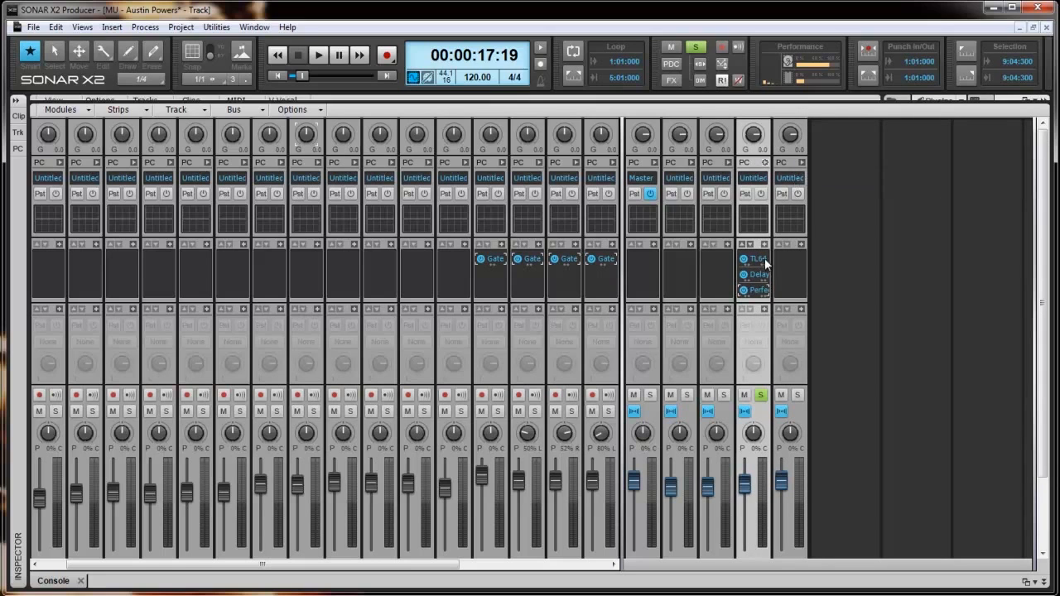
pyautogui.moveTo(627, 283); pyautogui.dragTo(793, 293)
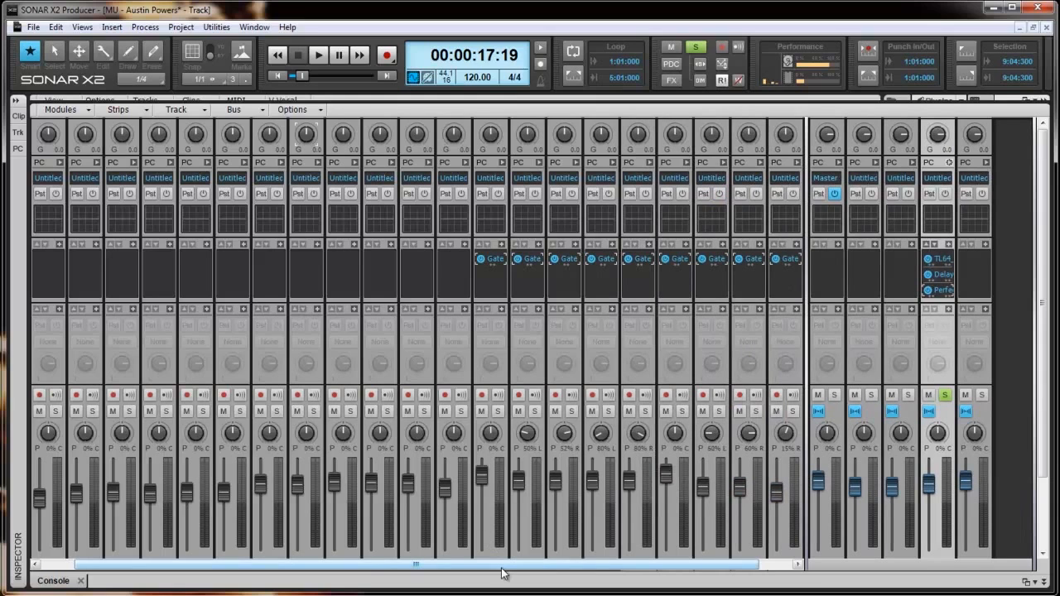
# Step: Play back the soloed Vocals bus briefly with the strip names and levels in view
pyautogui.moveTo(504, 571); pyautogui.dragTo(561, 573)
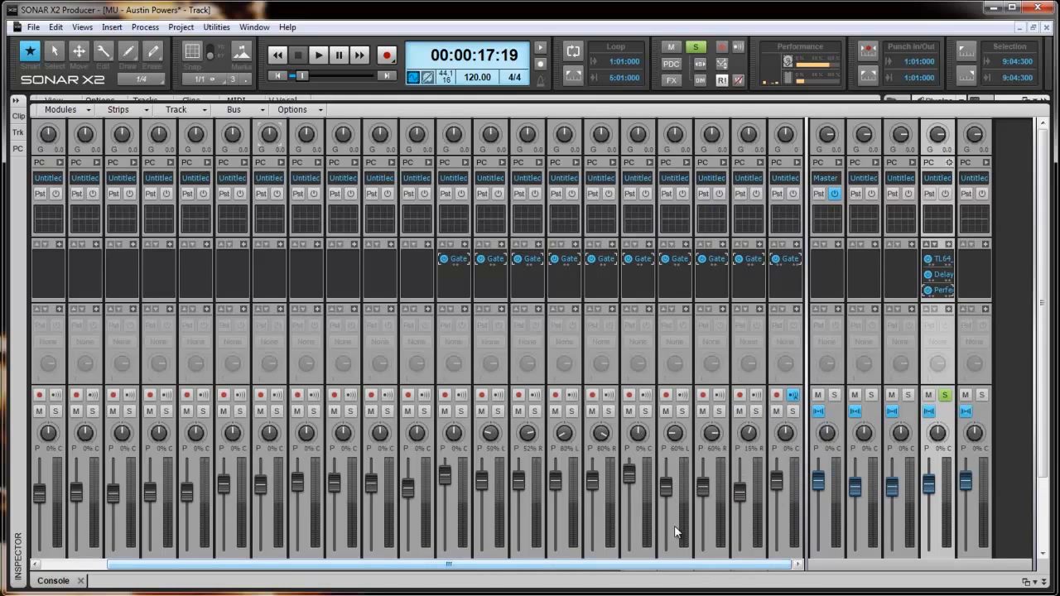
pyautogui.moveTo(1043, 287); pyautogui.dragTo(1034, 391)
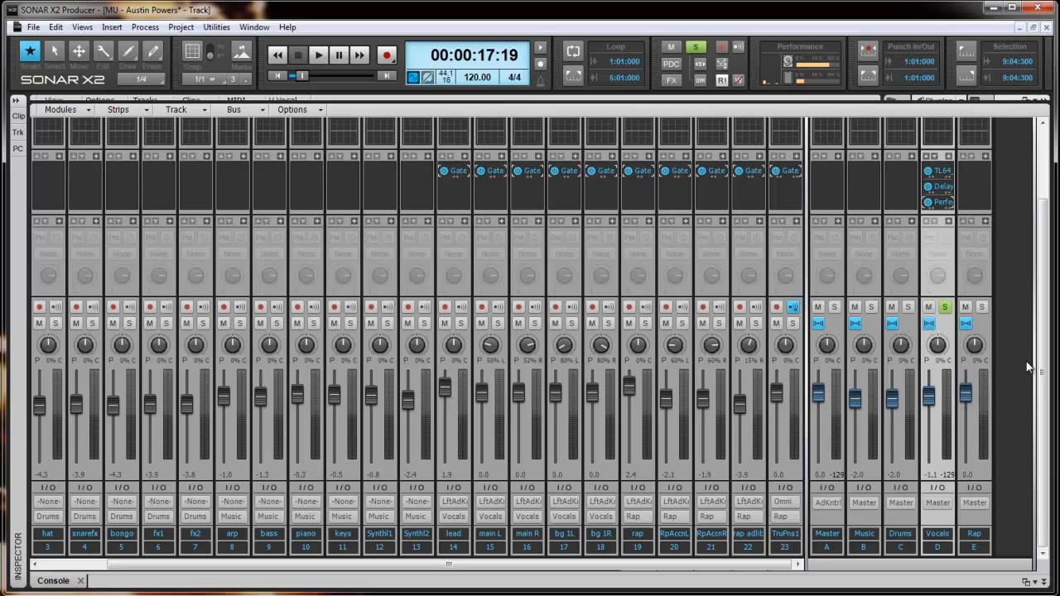
pyautogui.press('space')
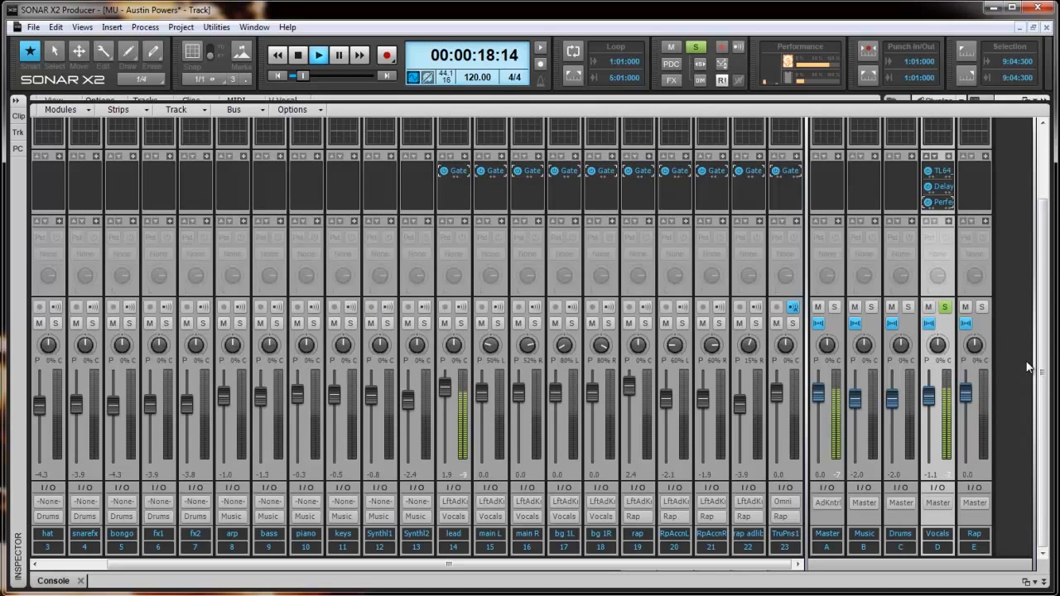
pyautogui.press('space')
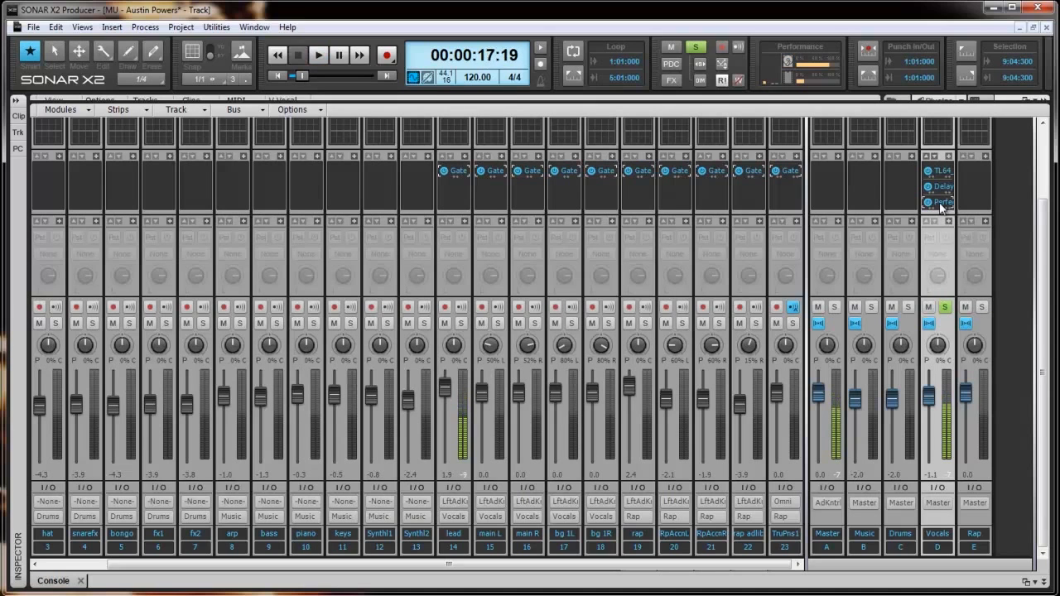
# Step: Load the Medium Plate impulse into the Vocals bus's PerfectSpace reverb
pyautogui.doubleClick(938, 202)
pyautogui.click(410, 277)
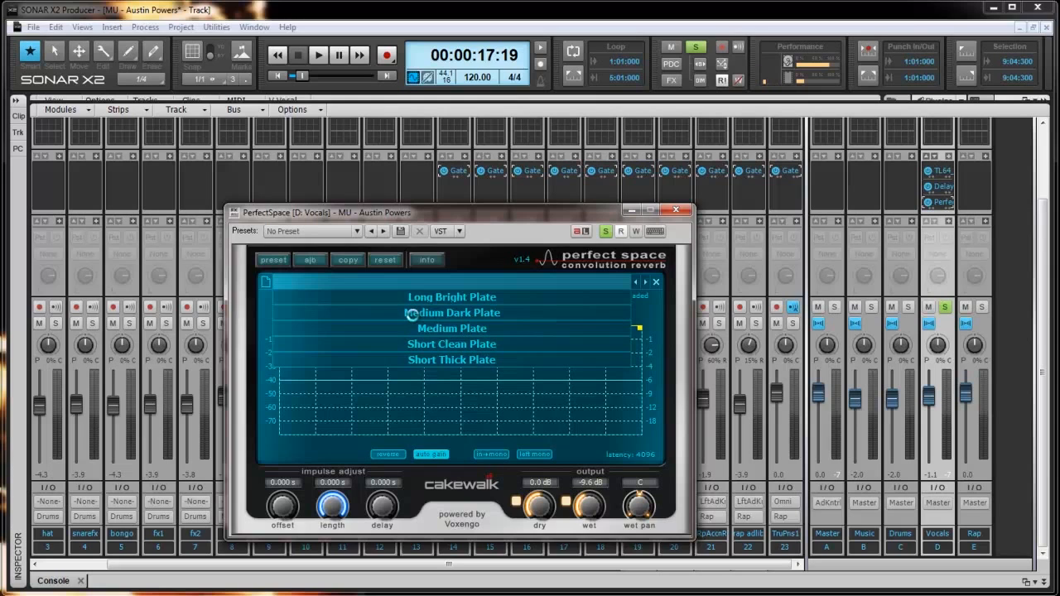
pyautogui.click(453, 329)
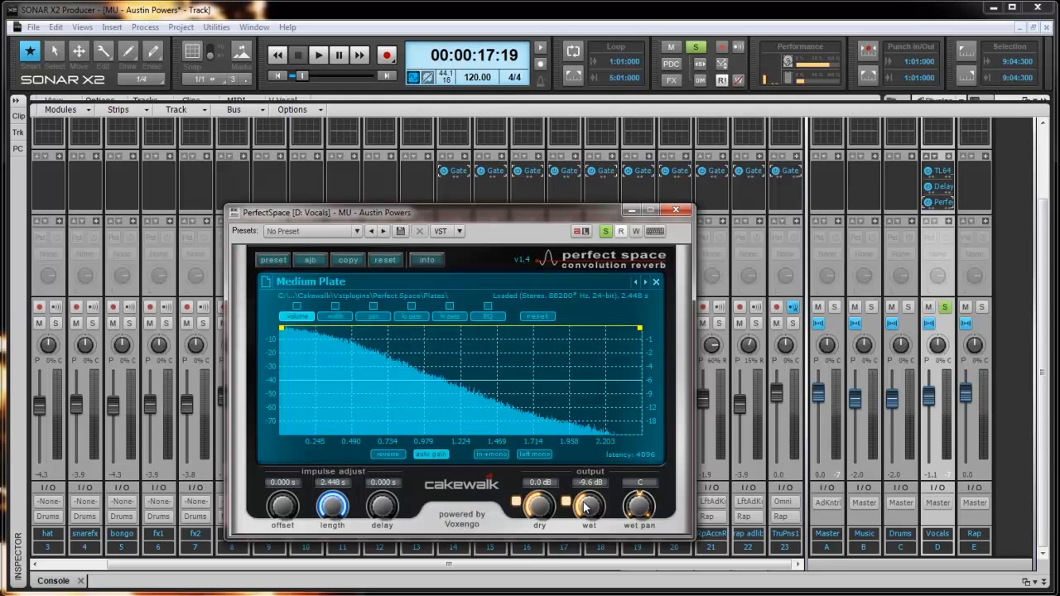
# Step: Adjust PerfectSpace's wet output to -18.0 dB during playback, close its window and stop playback
pyautogui.moveTo(584, 503); pyautogui.dragTo(586, 508)
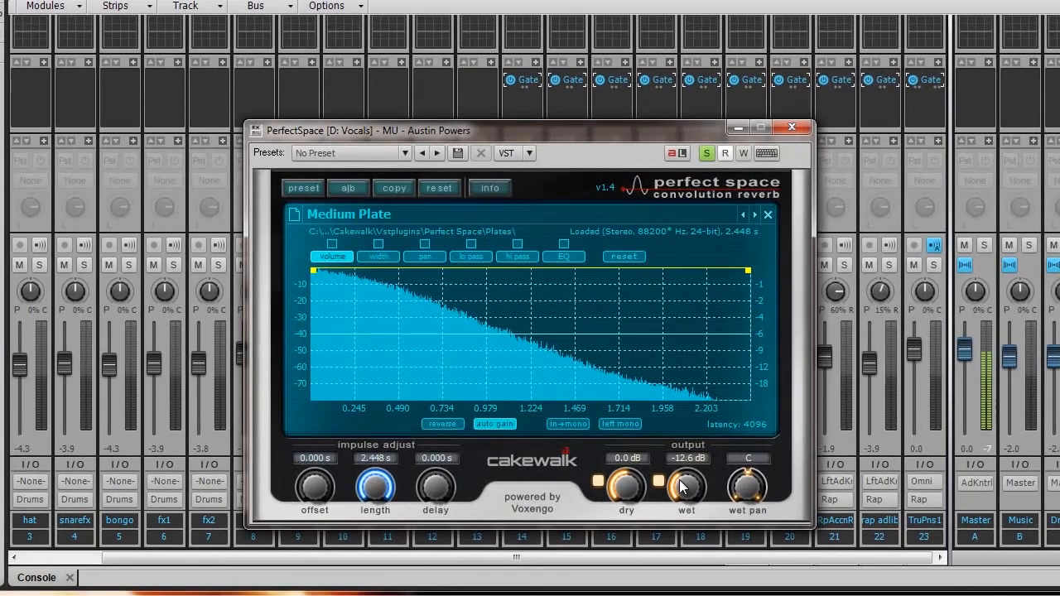
pyautogui.moveTo(649, 490); pyautogui.dragTo(681, 488)
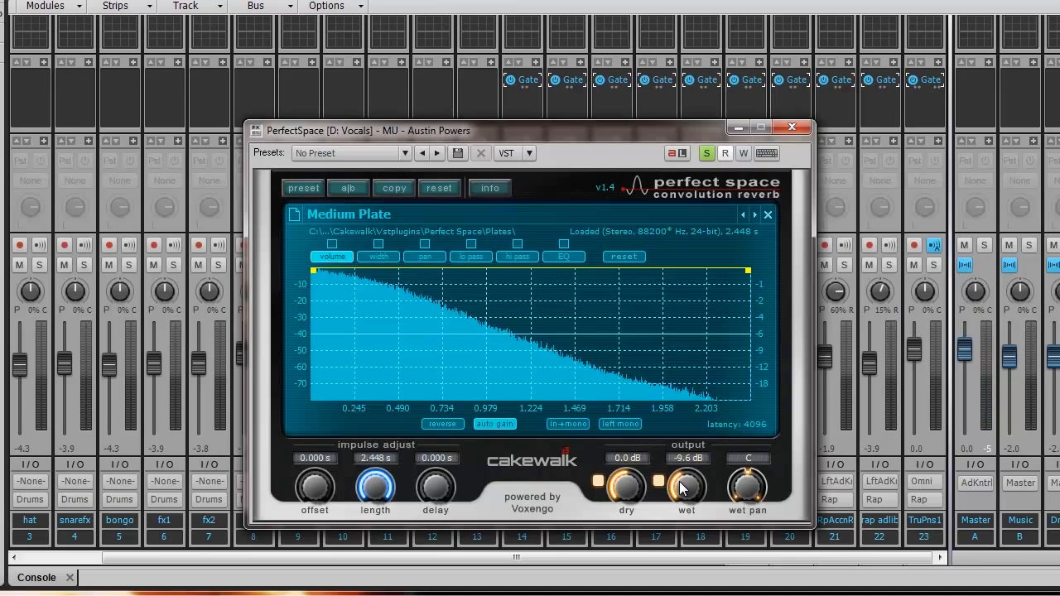
pyautogui.moveTo(680, 488); pyautogui.dragTo(681, 488)
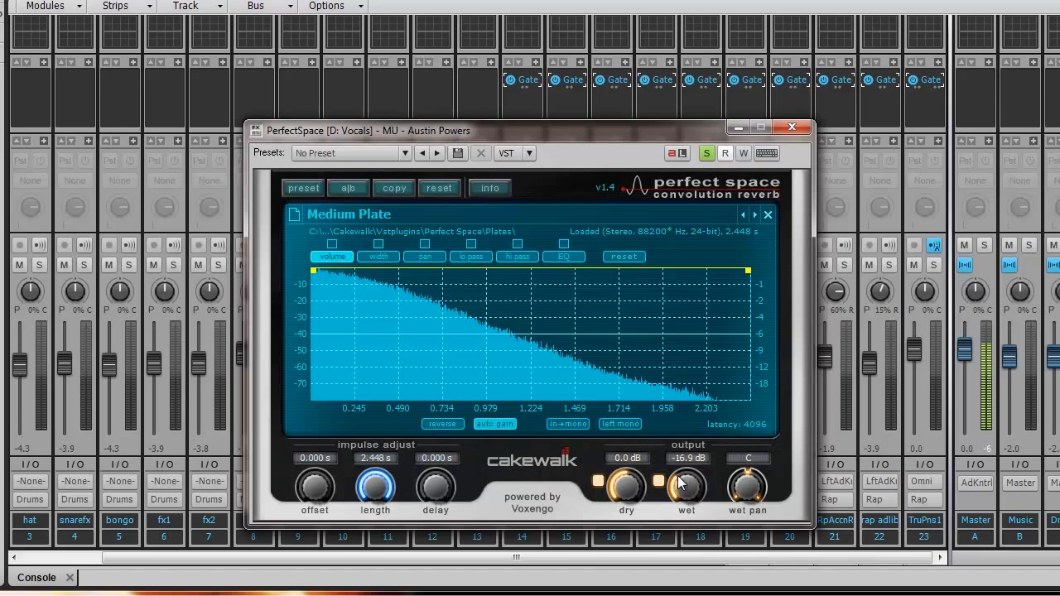
pyautogui.moveTo(681, 485); pyautogui.dragTo(681, 487)
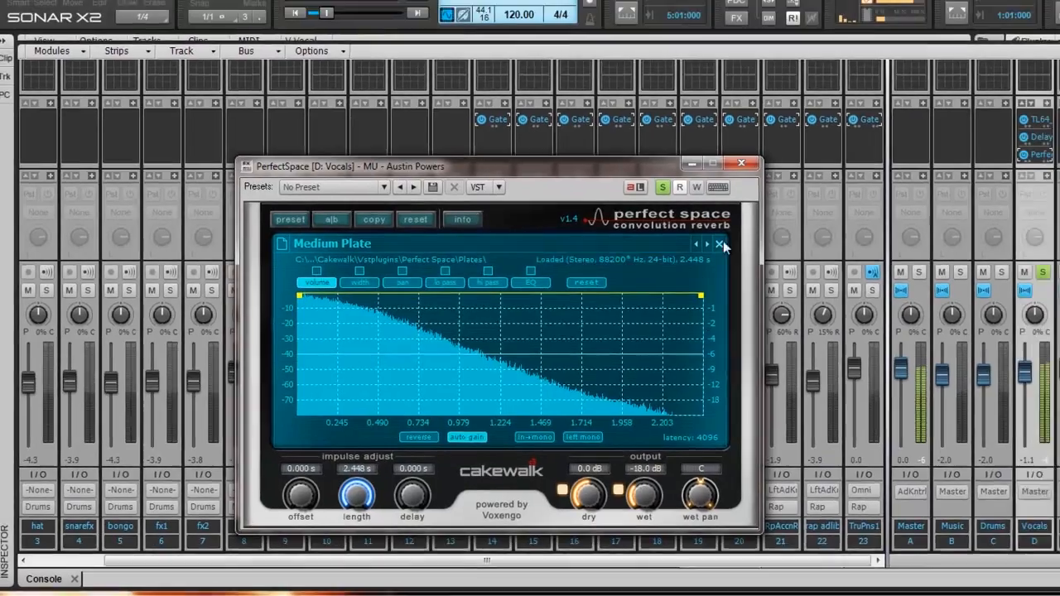
pyautogui.click(741, 163)
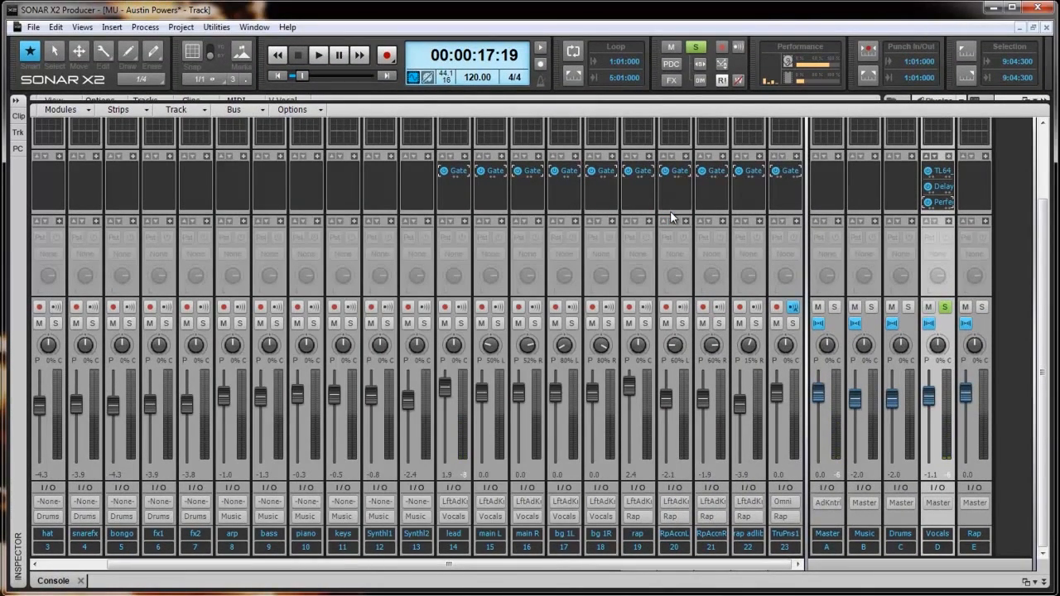